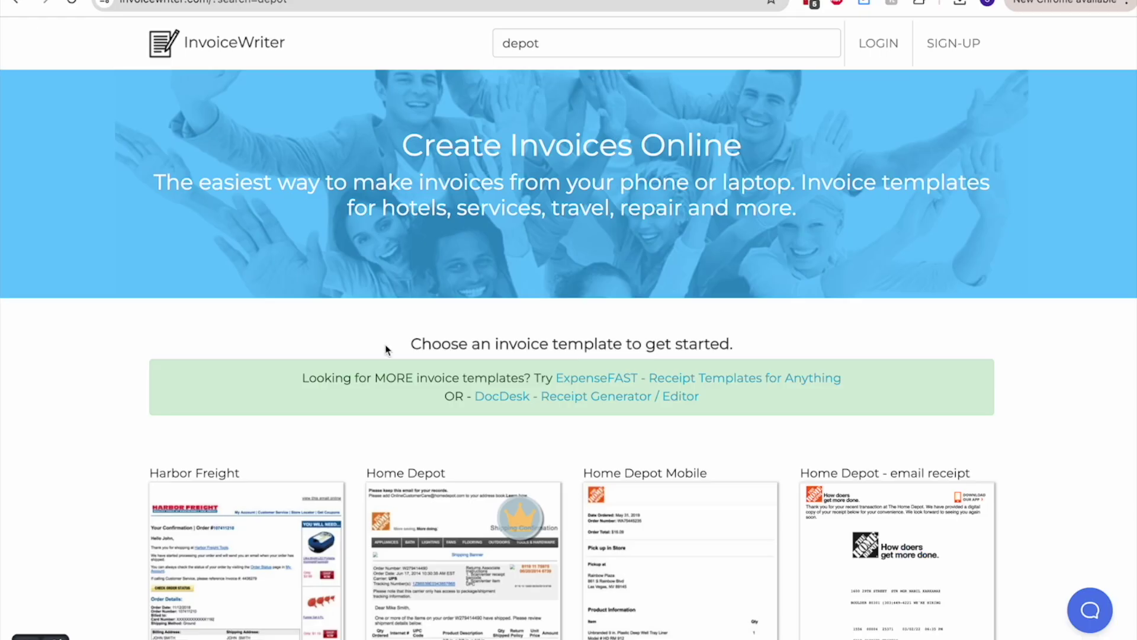
{"action": "scroll", "coordinate": [387, 350], "scroll_direction": "down", "scroll_amount": 2}
{"action": "scroll", "coordinate": [385, 350], "scroll_direction": "down", "scroll_amount": 4}
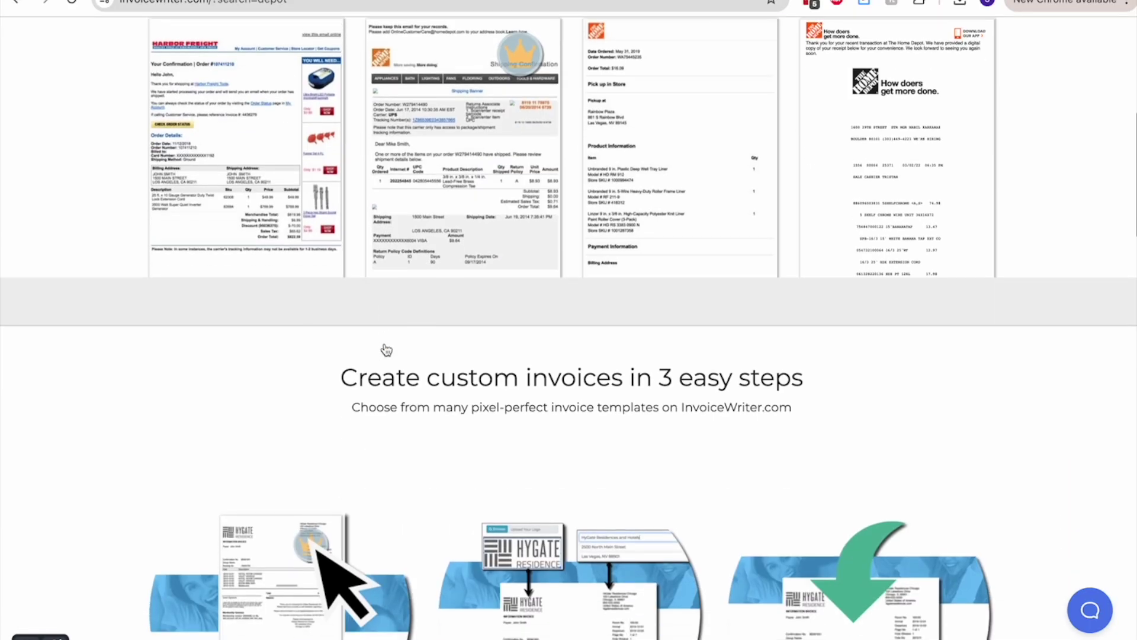
{"action": "scroll", "coordinate": [386, 350], "scroll_direction": "down", "scroll_amount": 4}
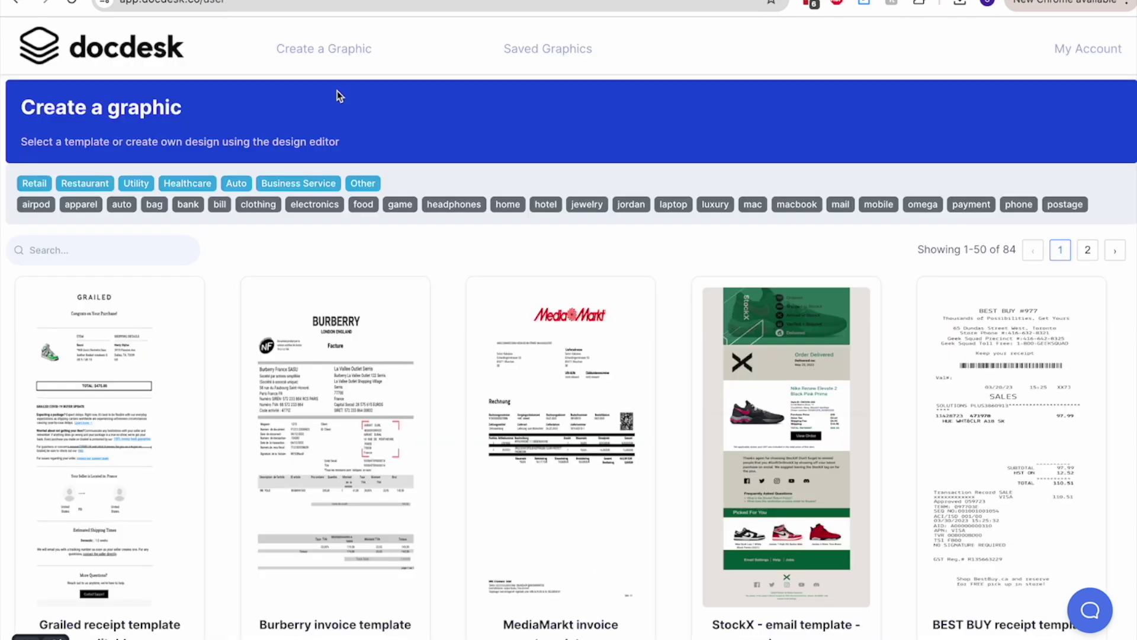
- Search DocDesk templates for 'home' and open the Home Depot receipt
{"action": "left_click", "coordinate": [118, 250]}
{"action": "type", "text": "home"}
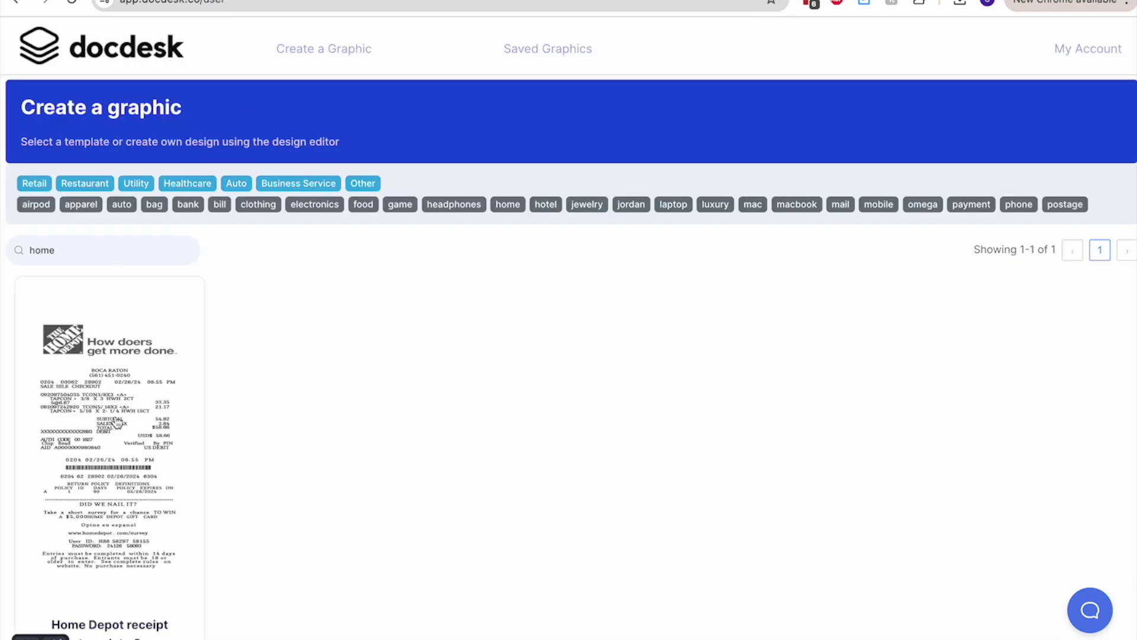
{"action": "left_click", "coordinate": [117, 423]}
{"action": "scroll", "coordinate": [513, 388], "scroll_direction": "down", "scroll_amount": 4}
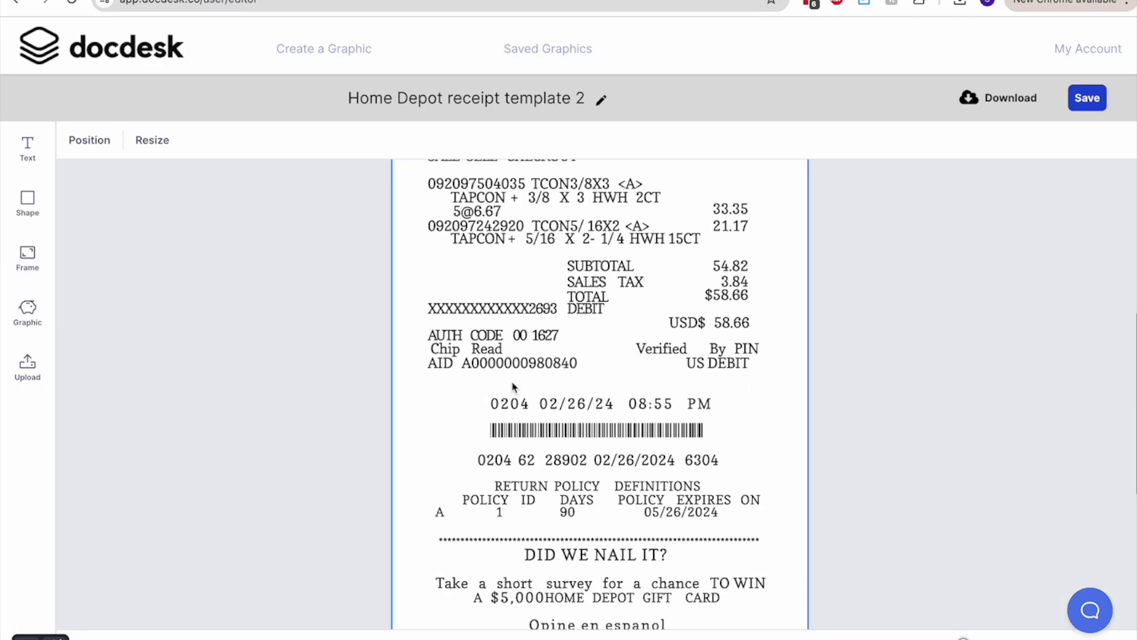
{"action": "scroll", "coordinate": [513, 388], "scroll_direction": "down", "scroll_amount": 2}
{"action": "scroll", "coordinate": [513, 388], "scroll_direction": "up", "scroll_amount": 2}
- Rewrite the first item line as 5 GALLON SHOP VAC priced 164.67
{"action": "left_click", "coordinate": [518, 212]}
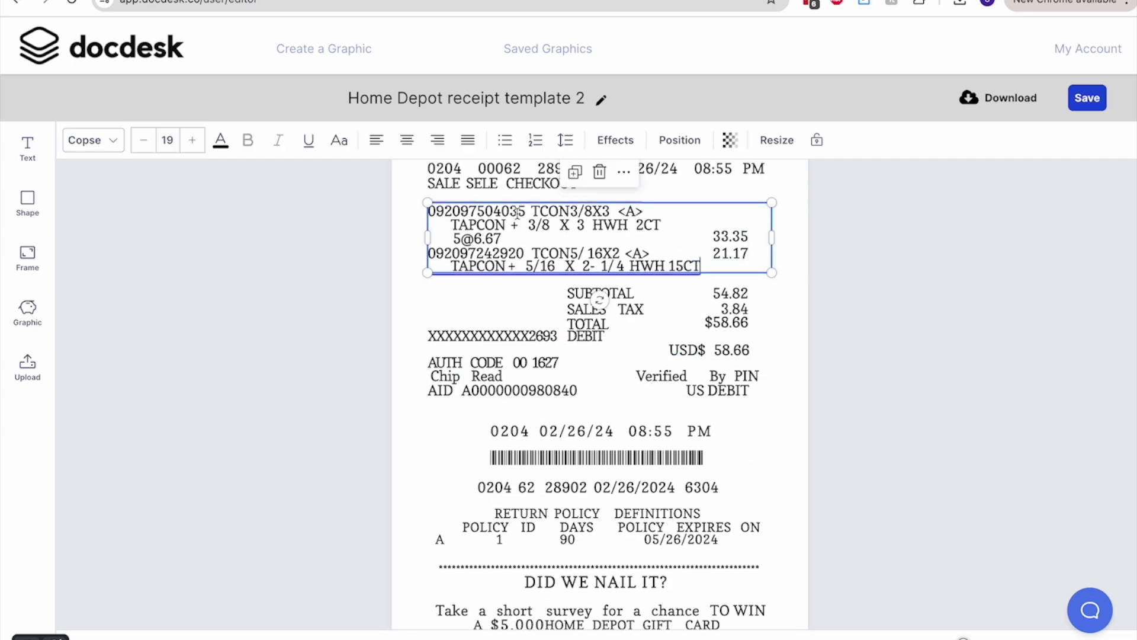
{"action": "double_click", "coordinate": [518, 212]}
{"action": "type", "text": "342232432"}
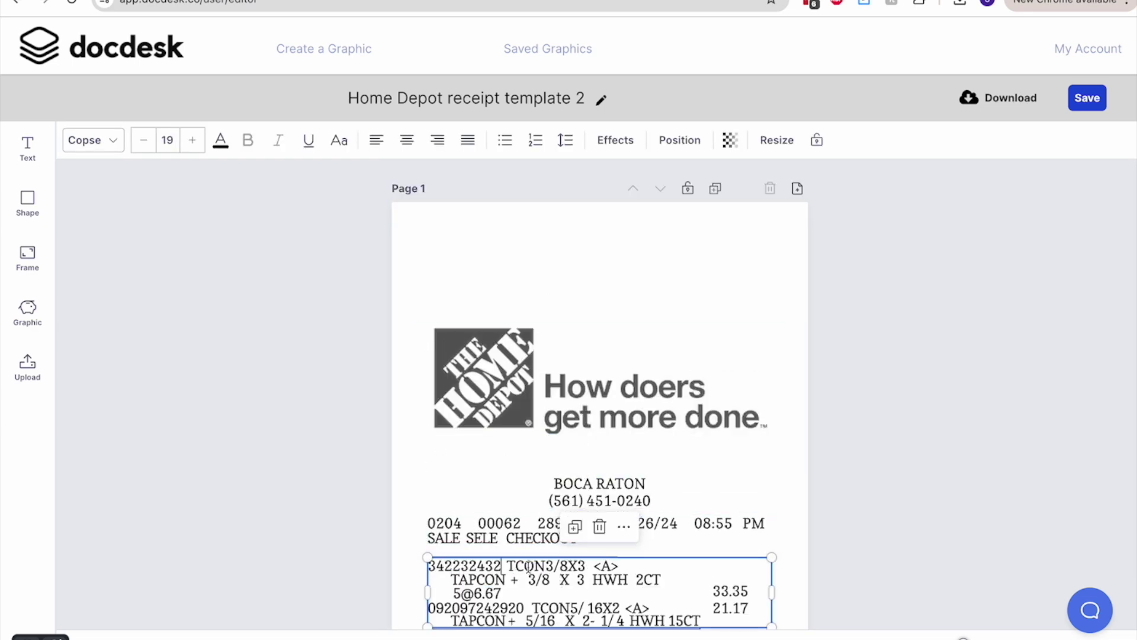
{"action": "left_click_drag", "start_coordinate": [507, 567], "coordinate": [590, 566]}
{"action": "key", "text": "BackSpace"}
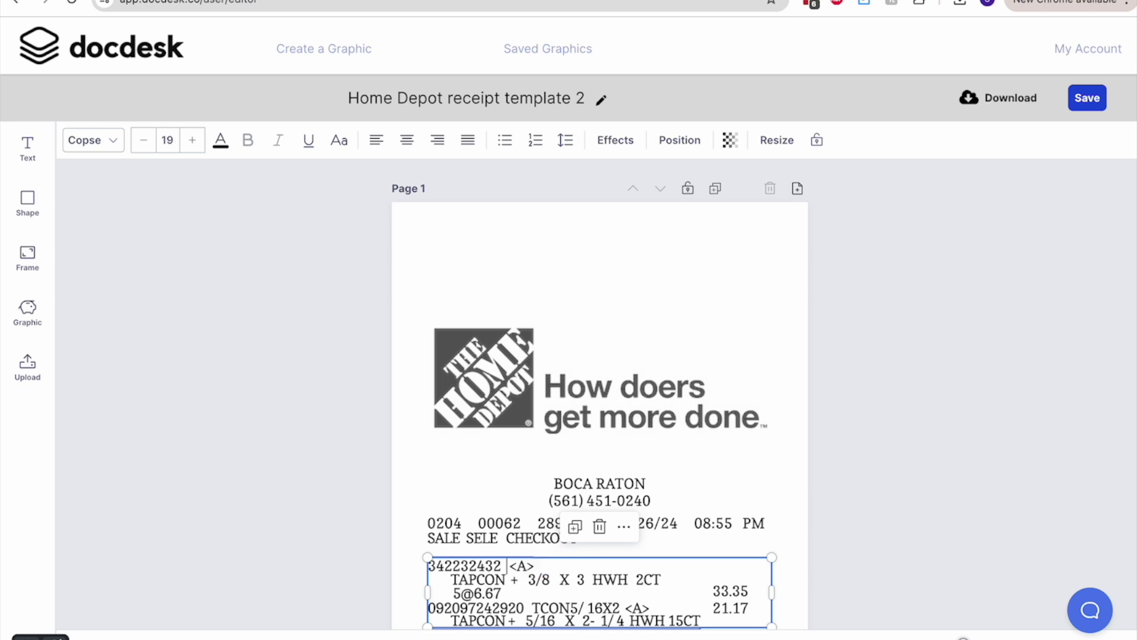
{"action": "double_click", "coordinate": [482, 579]}
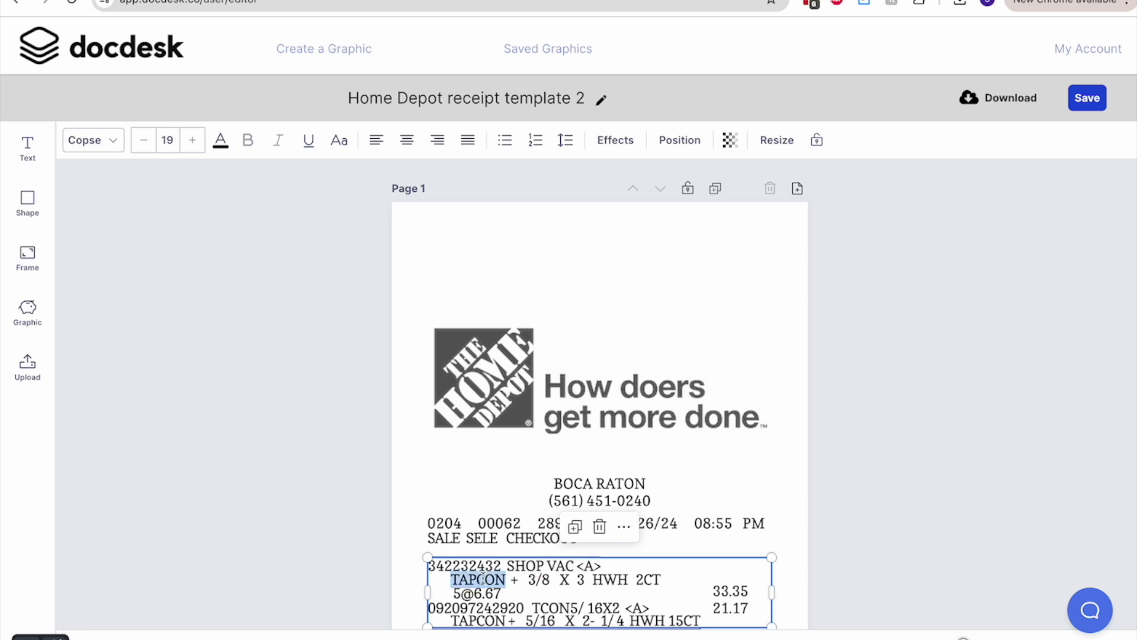
{"action": "left_click", "coordinate": [660, 580], "text": "shift"}
{"action": "key", "text": "BackSpace"}
{"action": "key", "text": "Delete"}
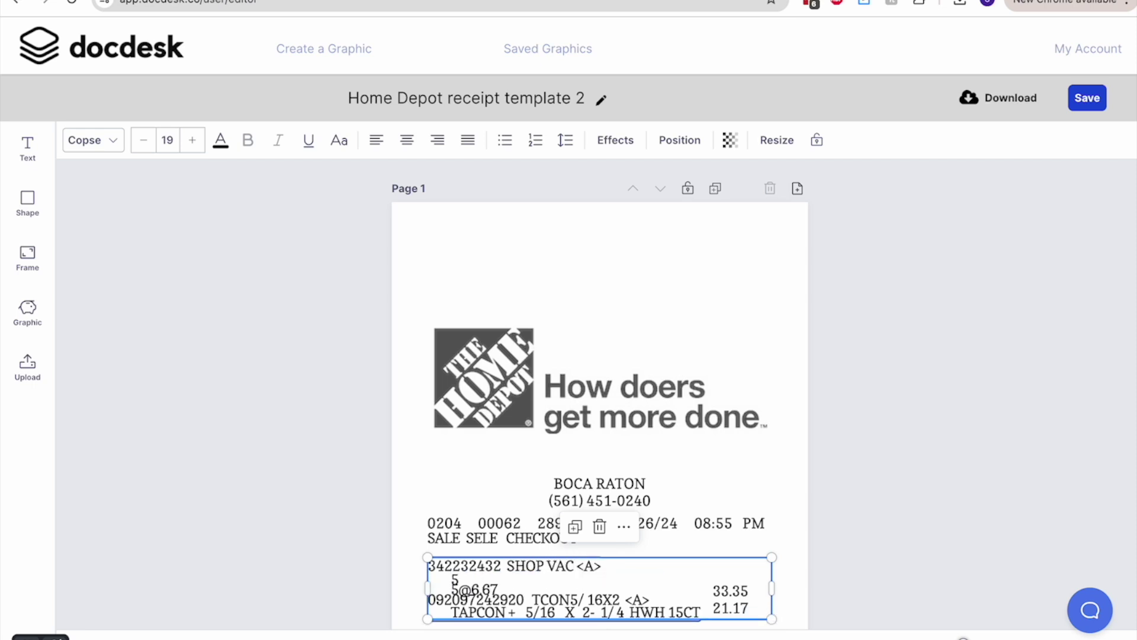
{"action": "key", "text": "Delete"}
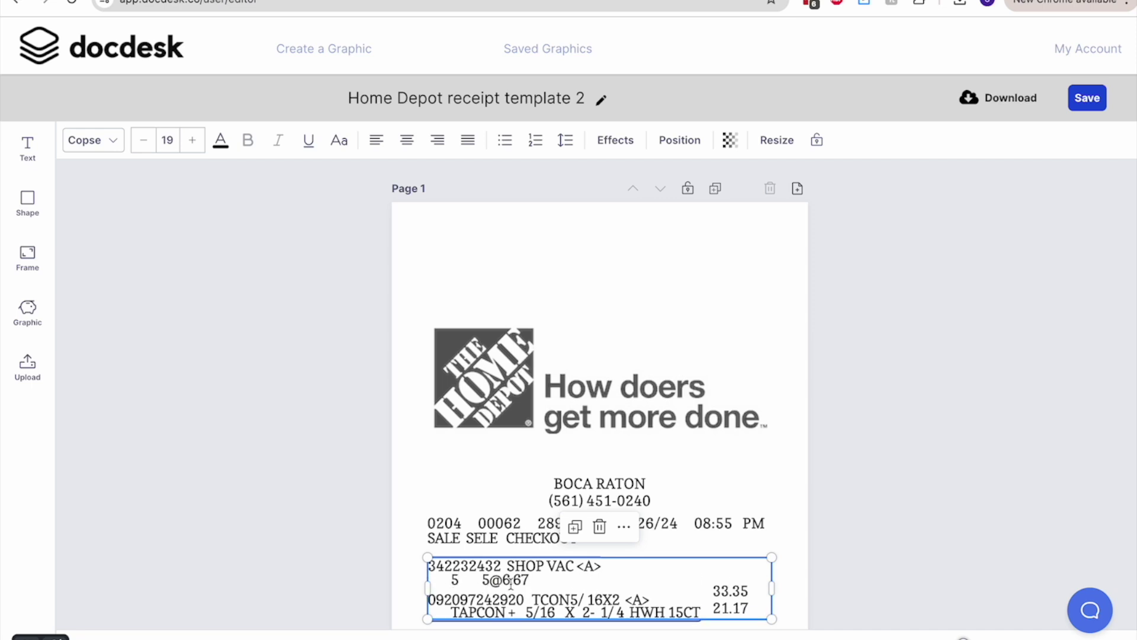
{"action": "double_click", "coordinate": [511, 584]}
{"action": "type", "text": "@6.67"}
{"action": "type", "text": "LLON"}
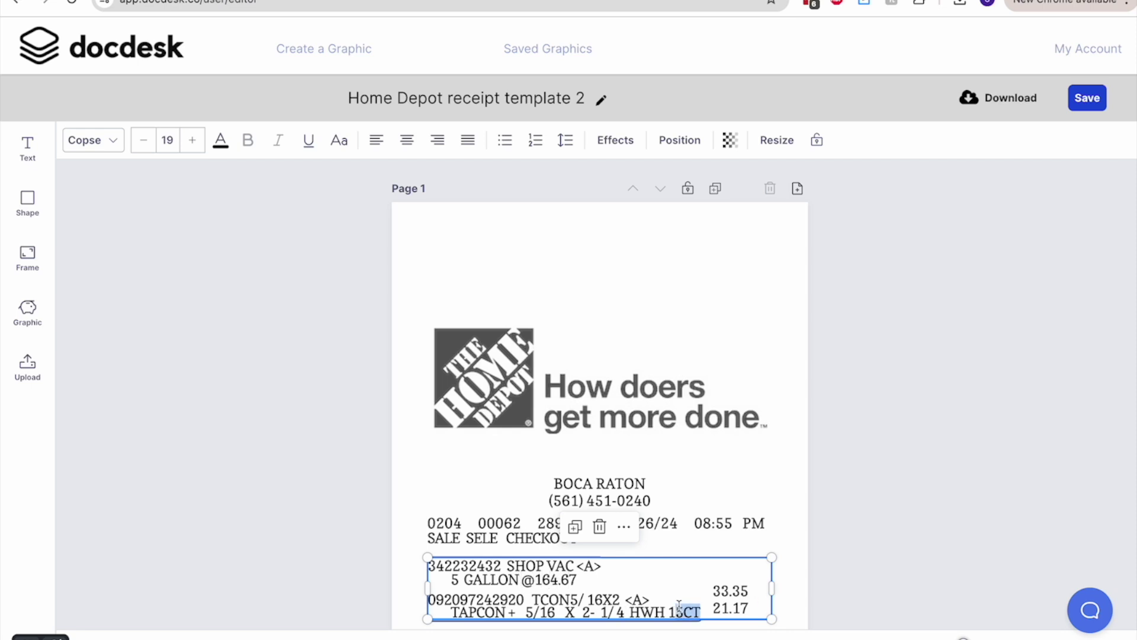
{"action": "key", "text": "BackSpace"}
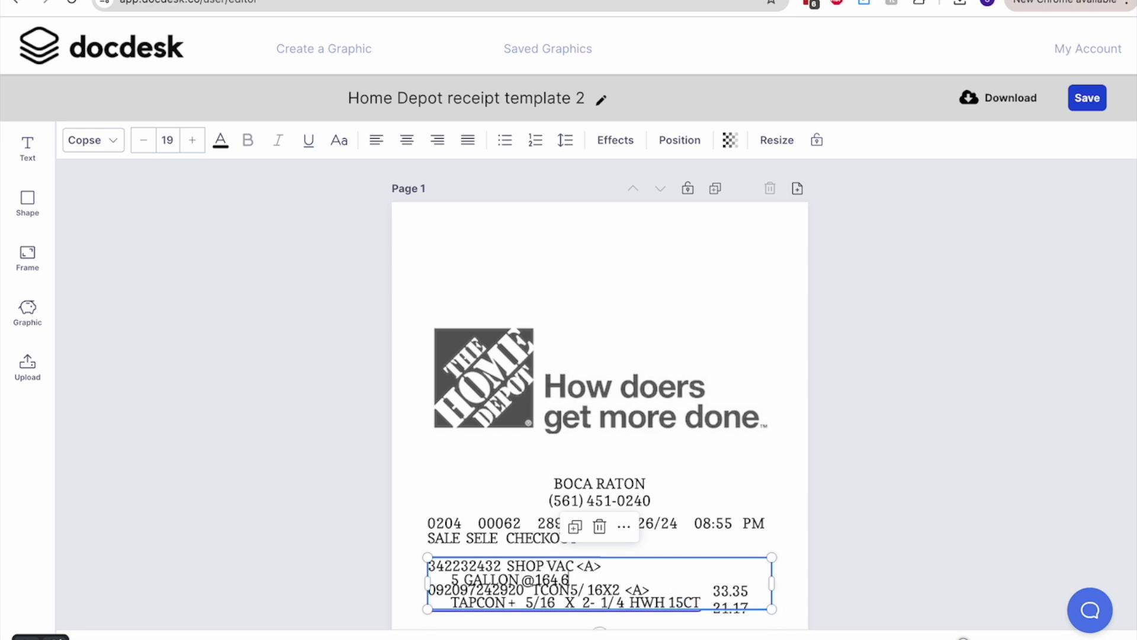
{"action": "type", "text": "7"}
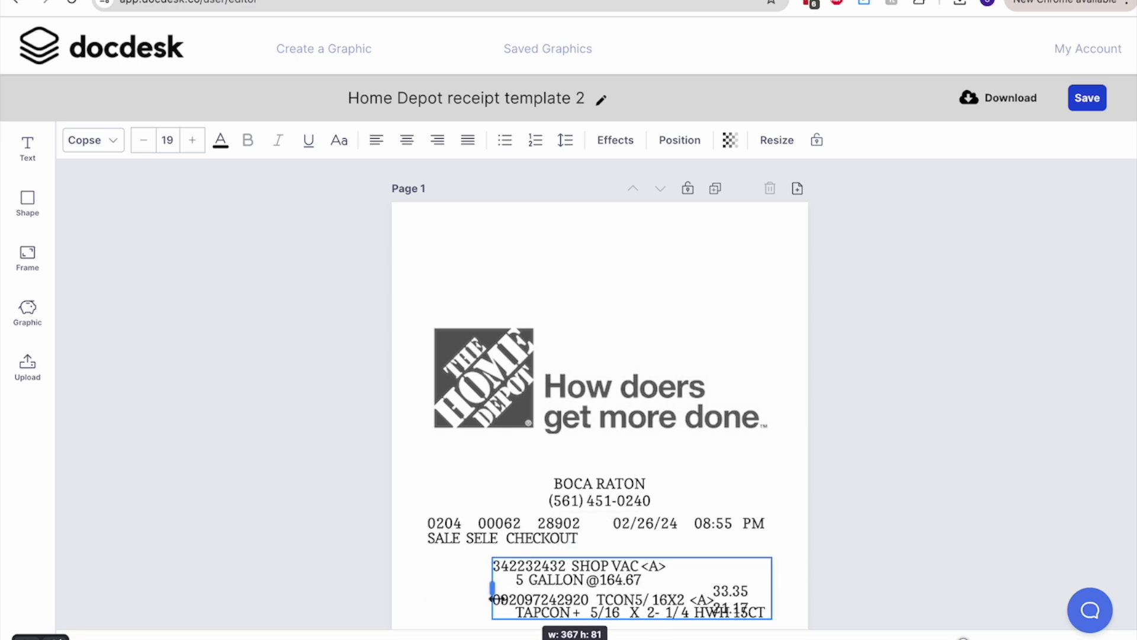
- Delete the second item's lines, leaving only the shop vac
{"action": "double_click", "coordinate": [432, 600]}
{"action": "key", "text": "BackSpace"}
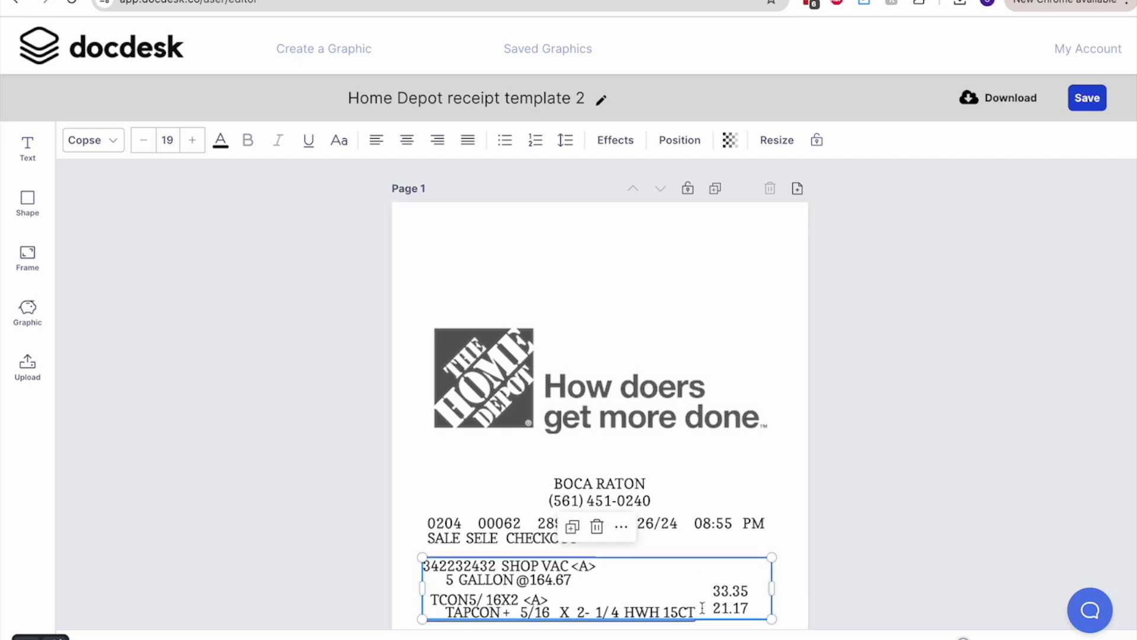
{"action": "key", "text": "shift+Down"}
{"action": "key", "text": "shift+End"}
{"action": "key", "text": "BackSpace"}
{"action": "left_click", "coordinate": [709, 615]}
{"action": "type", "text": "16"}
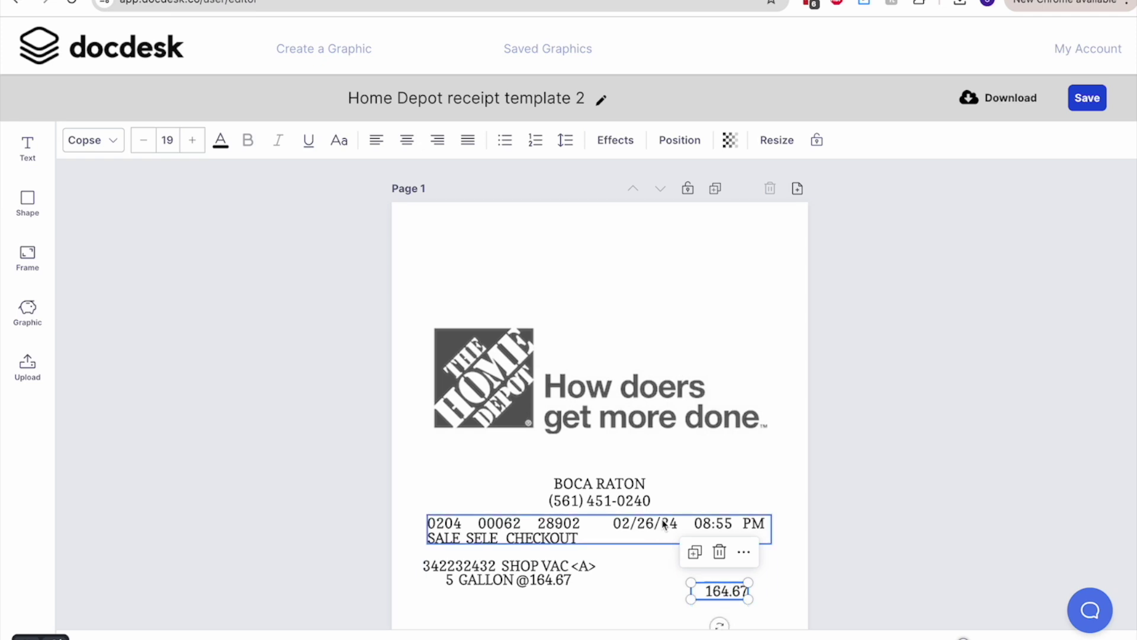
{"action": "left_click", "coordinate": [631, 525]}
- Fix the date's month digit and the store city line, with the phone number on its own line
{"action": "key", "text": "BackSpace"}
{"action": "type", "text": "8"}
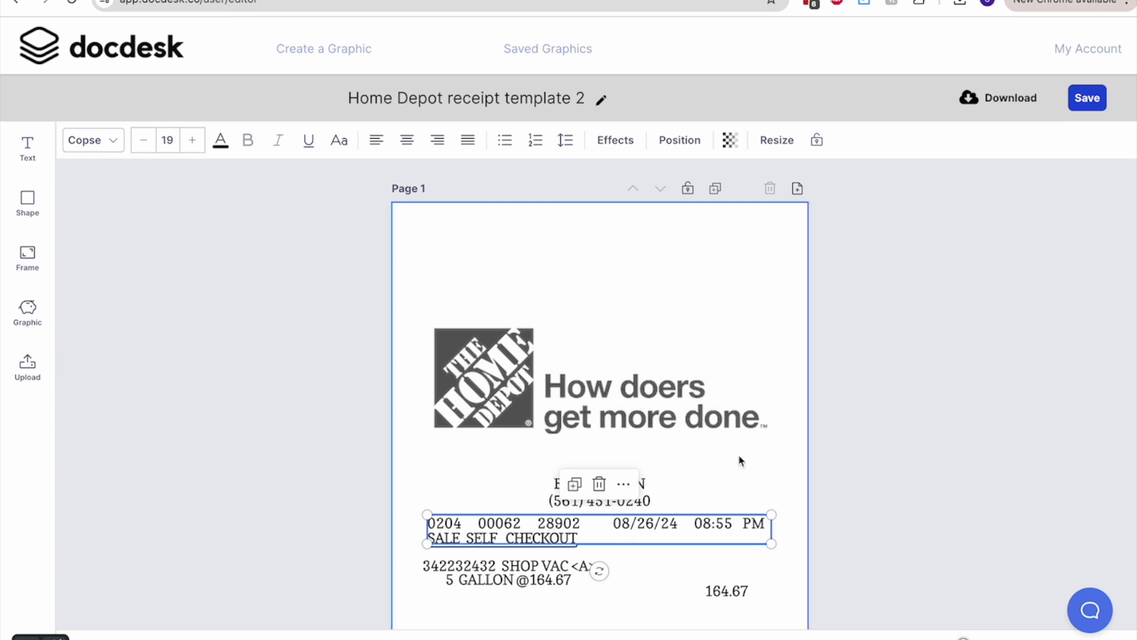
{"action": "left_click", "coordinate": [737, 463]}
{"action": "left_click", "coordinate": [575, 483]}
{"action": "triple_click", "coordinate": [575, 482]}
{"action": "type", "text": "DENVER"}
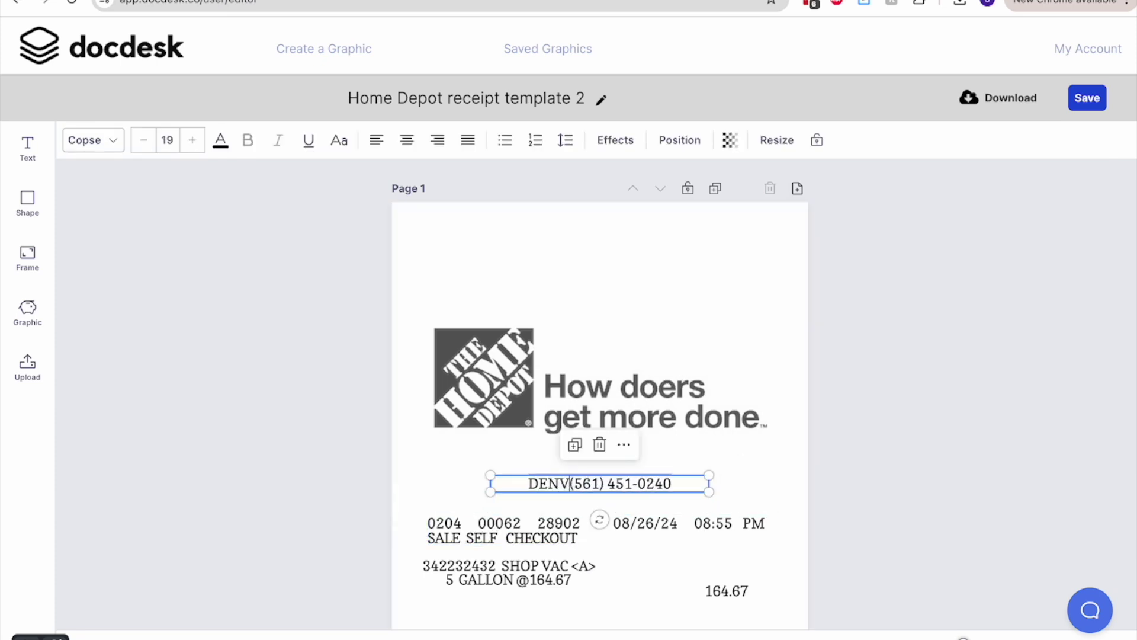
{"action": "key", "text": "Return"}
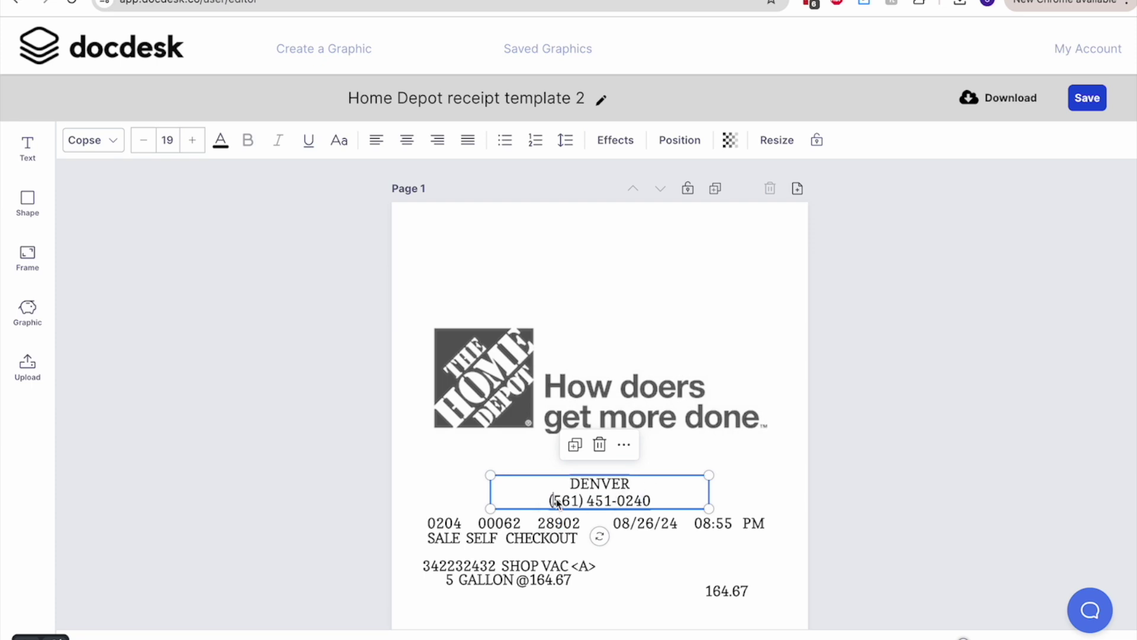
{"action": "scroll", "coordinate": [582, 501], "scroll_direction": "down", "scroll_amount": 2}
- Set subtotal 164.67 and sales tax 9.84 instead of 3.84, for a $178.66 total
{"action": "left_click", "coordinate": [721, 462]}
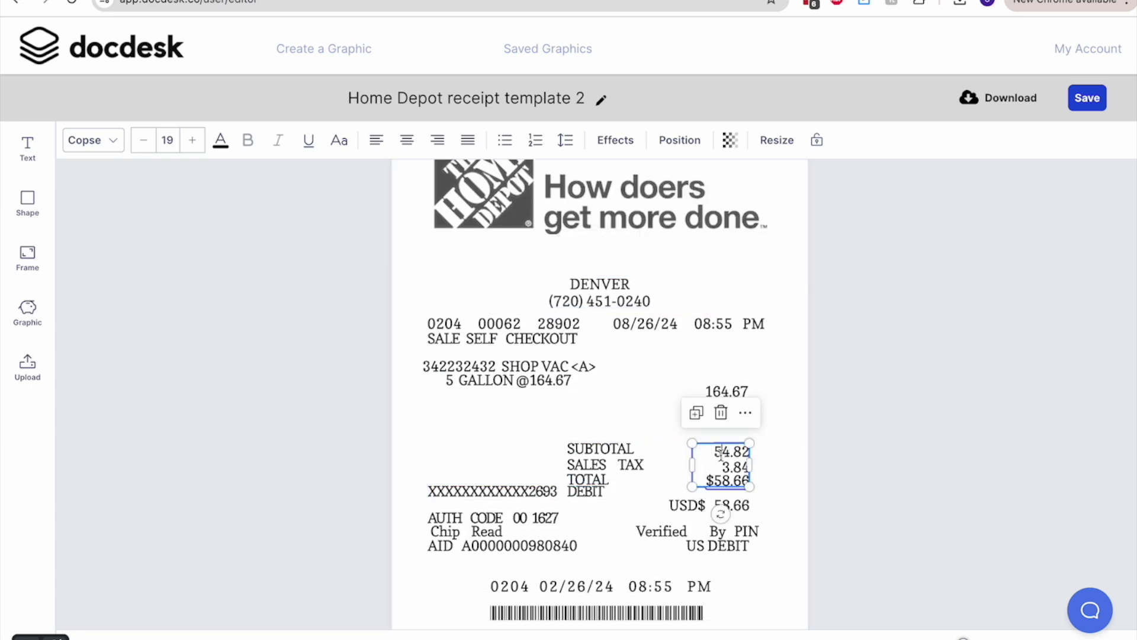
{"action": "scroll", "coordinate": [721, 462], "scroll_direction": "up", "scroll_amount": 2}
{"action": "scroll", "coordinate": [599, 395], "scroll_direction": "up", "scroll_amount": 1}
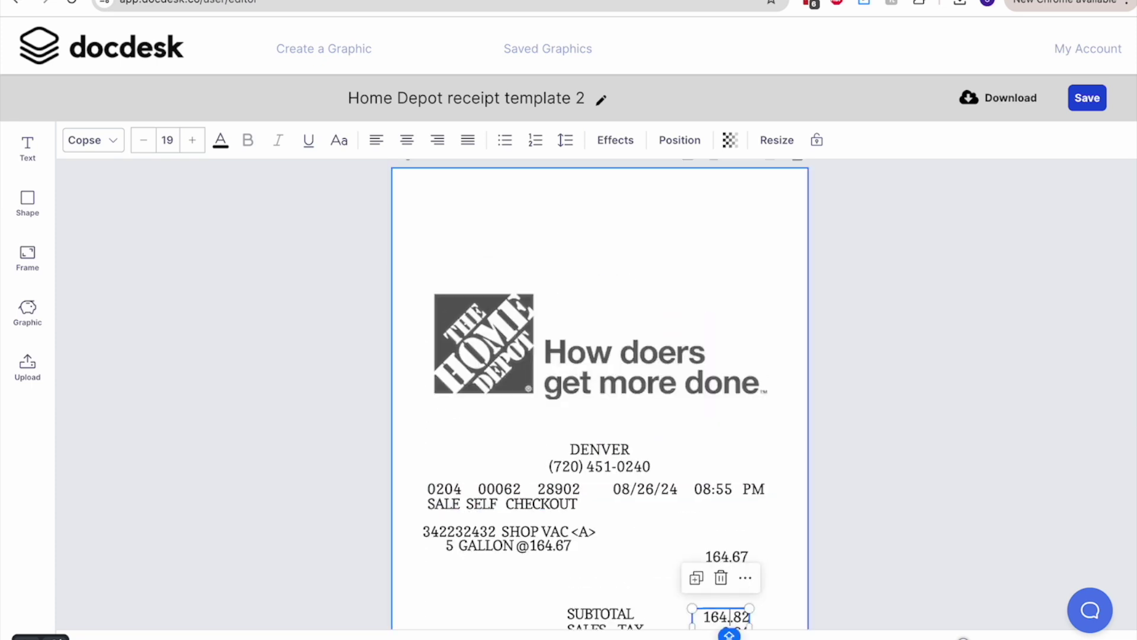
{"action": "key", "text": "BackSpace"}
{"action": "key", "text": "BackSpace"}
{"action": "type", "text": "67"}
{"action": "scroll", "coordinate": [775, 534], "scroll_direction": "down", "scroll_amount": 3}
{"action": "left_click", "coordinate": [775, 534]}
{"action": "scroll", "coordinate": [756, 551], "scroll_direction": "down", "scroll_amount": 3}
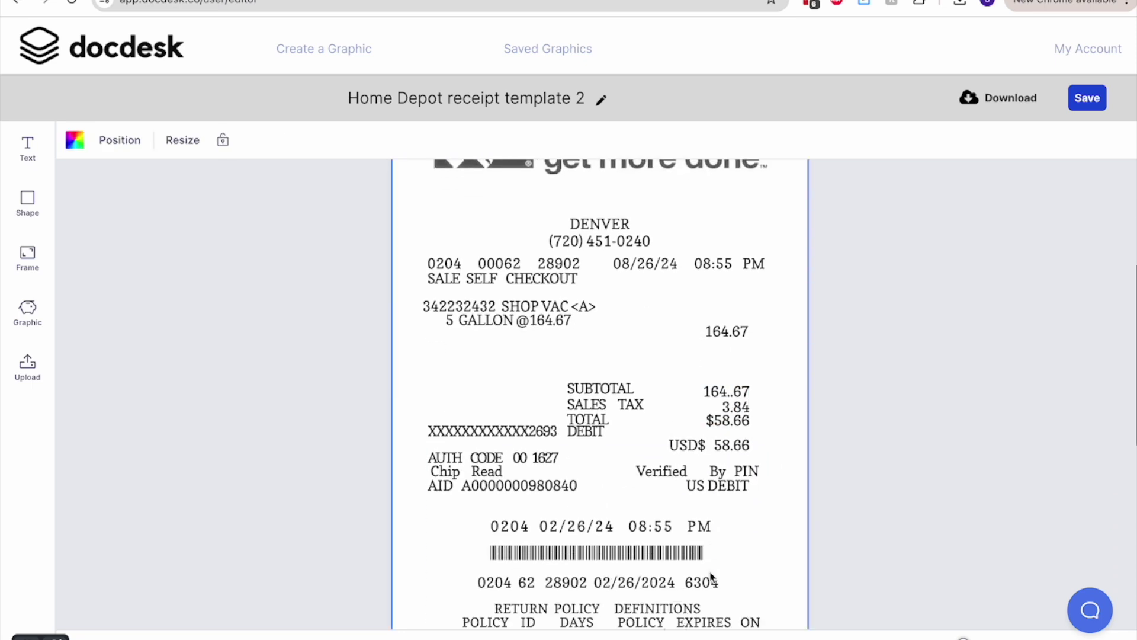
{"action": "left_click", "coordinate": [578, 477]}
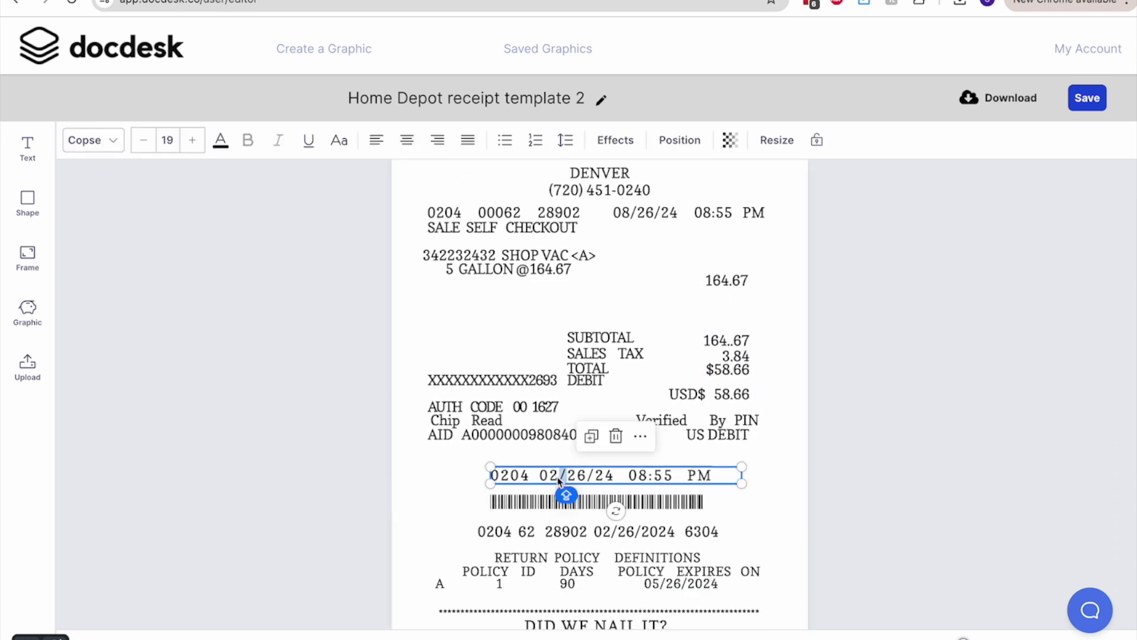
{"action": "left_click", "coordinate": [723, 360]}
{"action": "scroll", "coordinate": [720, 369], "scroll_direction": "up", "scroll_amount": 3}
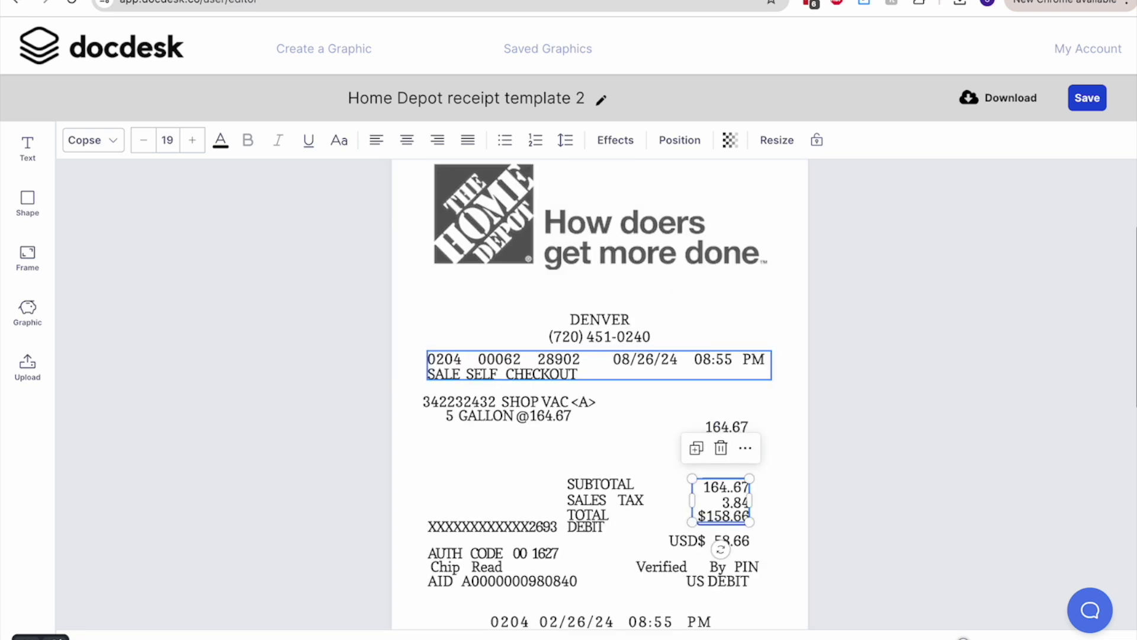
{"action": "scroll", "coordinate": [723, 616], "scroll_direction": "up", "scroll_amount": 2}
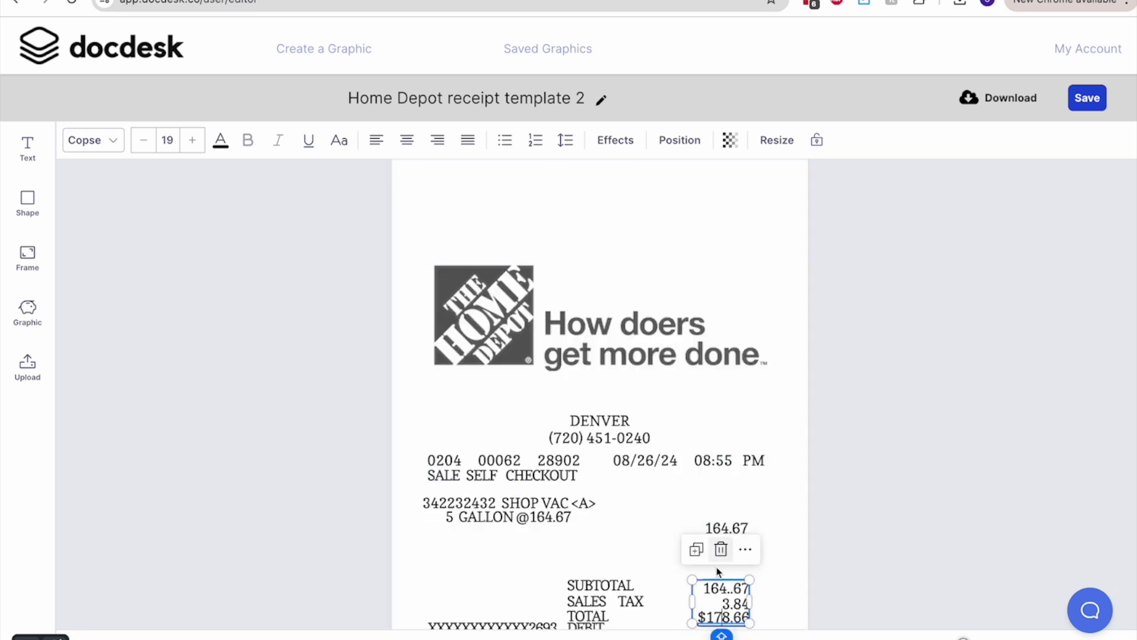
{"action": "double_click", "coordinate": [727, 605]}
{"action": "type", "text": "9"}
{"action": "scroll", "coordinate": [729, 614], "scroll_direction": "down", "scroll_amount": 3}
{"action": "scroll", "coordinate": [747, 551], "scroll_direction": "down", "scroll_amount": 2}
{"action": "left_click", "coordinate": [761, 507]}
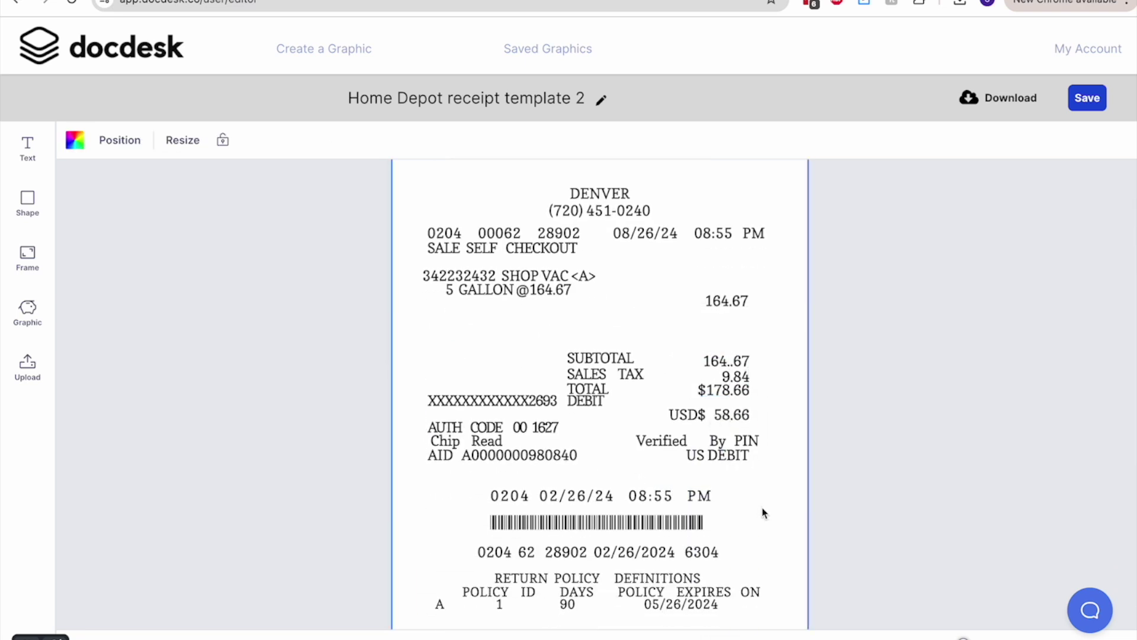
{"action": "scroll", "coordinate": [661, 522], "scroll_direction": "down", "scroll_amount": 4}
{"action": "scroll", "coordinate": [661, 521], "scroll_direction": "up", "scroll_amount": 5}
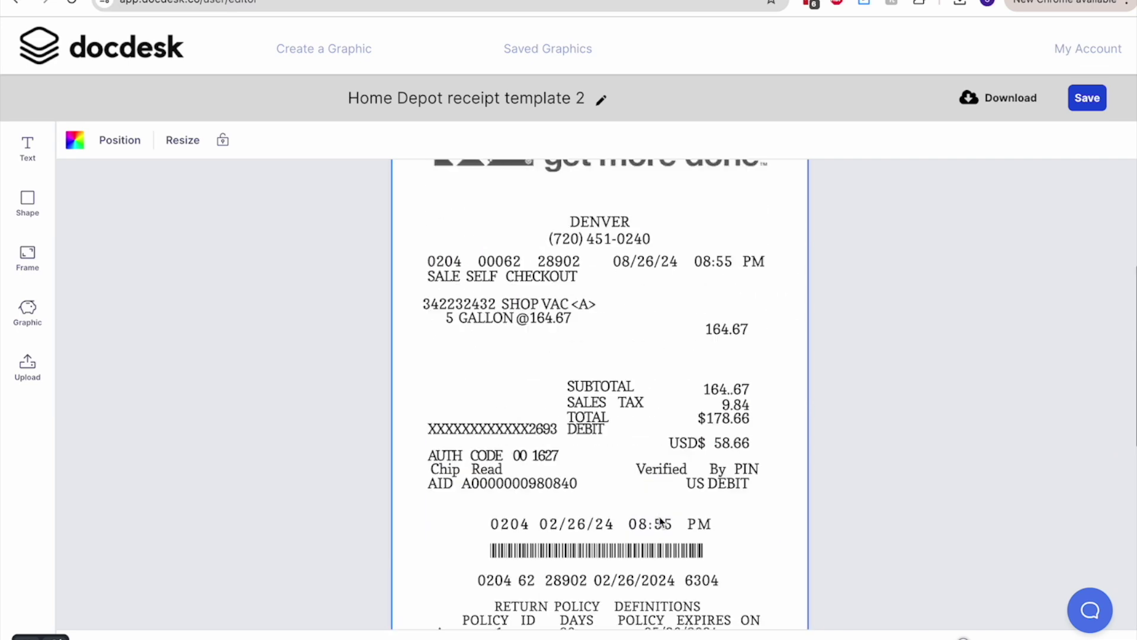
{"action": "scroll", "coordinate": [661, 522], "scroll_direction": "up", "scroll_amount": 4}
{"action": "scroll", "coordinate": [341, 156], "scroll_direction": "up", "scroll_amount": 10}
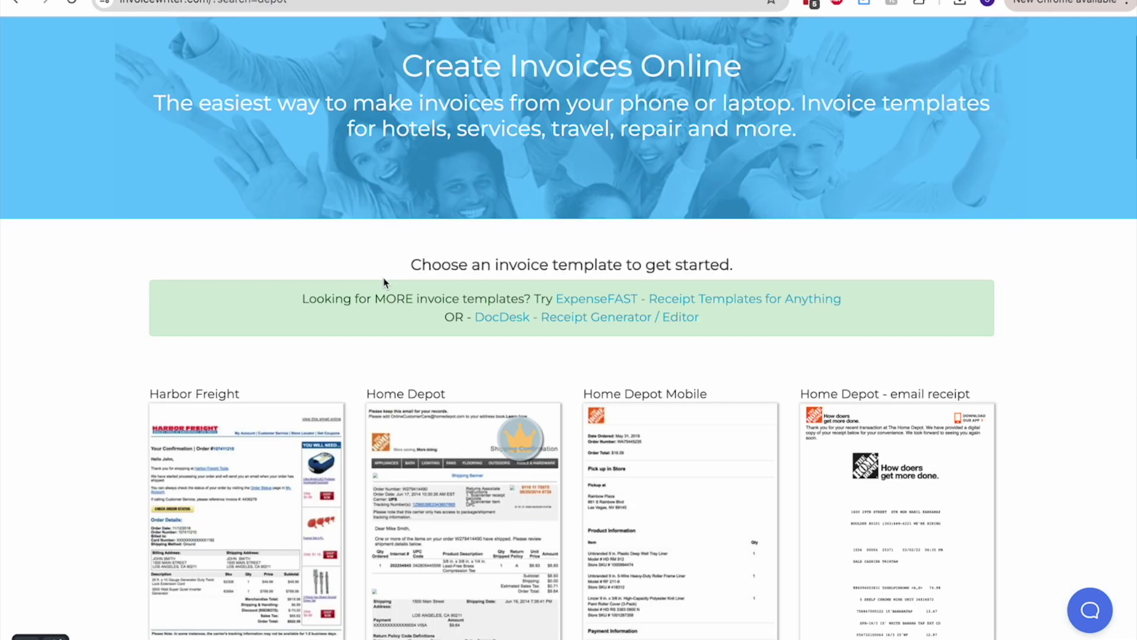
{"action": "scroll", "coordinate": [338, 133], "scroll_direction": "up", "scroll_amount": 2}
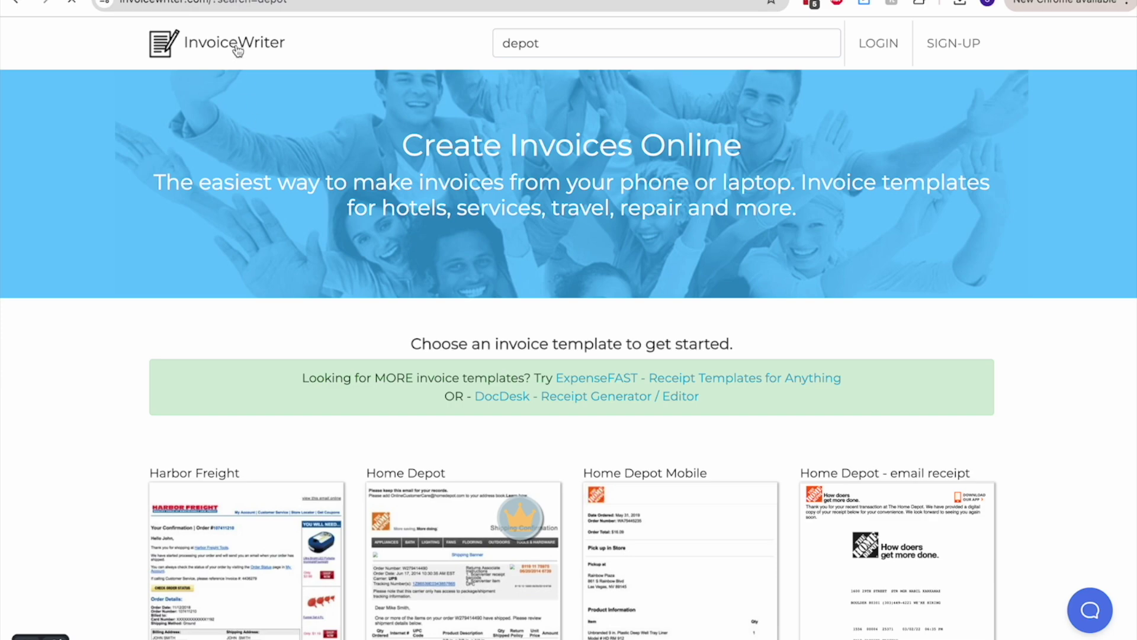
{"action": "scroll", "coordinate": [341, 310], "scroll_direction": "down", "scroll_amount": 2}
{"action": "scroll", "coordinate": [340, 310], "scroll_direction": "down", "scroll_amount": 6}
{"action": "scroll", "coordinate": [340, 309], "scroll_direction": "down", "scroll_amount": 6}
{"action": "scroll", "coordinate": [339, 310], "scroll_direction": "down", "scroll_amount": 6}
{"action": "scroll", "coordinate": [339, 310], "scroll_direction": "down", "scroll_amount": 5}
{"action": "scroll", "coordinate": [338, 309], "scroll_direction": "up", "scroll_amount": 10}
{"action": "scroll", "coordinate": [339, 310], "scroll_direction": "up", "scroll_amount": 15}
- Search InvoiceWriter for 'HOME' and open the Home Depot - email receipt template
{"action": "left_click", "coordinate": [559, 43]}
{"action": "type", "text": "HOME"}
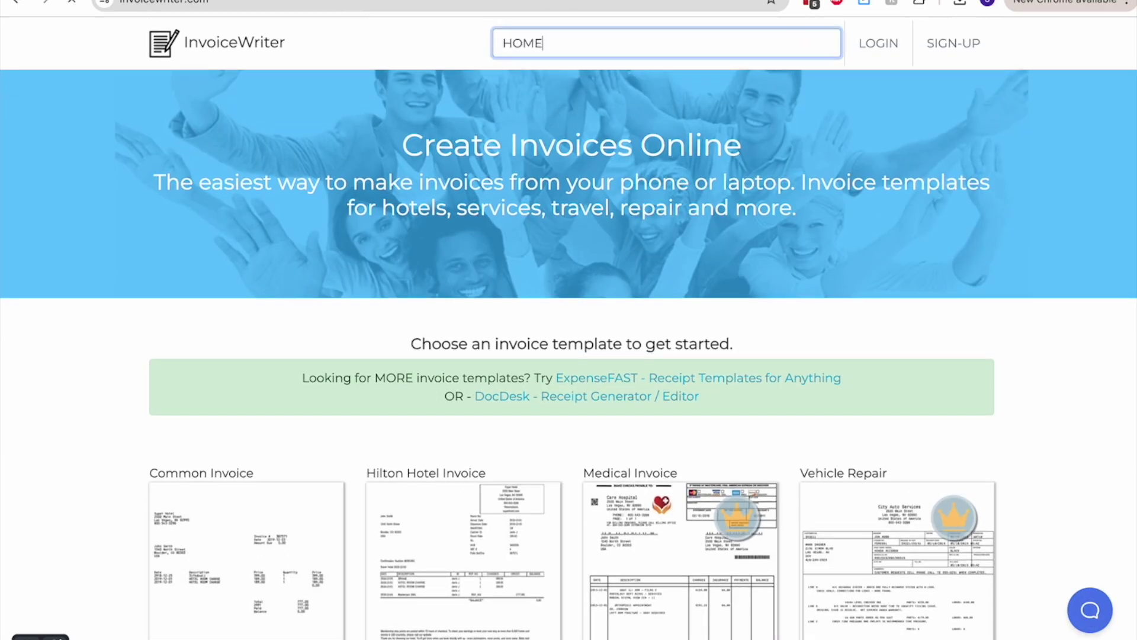
{"action": "key", "text": "Return"}
{"action": "scroll", "coordinate": [461, 320], "scroll_direction": "down", "scroll_amount": 2}
{"action": "scroll", "coordinate": [476, 399], "scroll_direction": "down", "scroll_amount": 5}
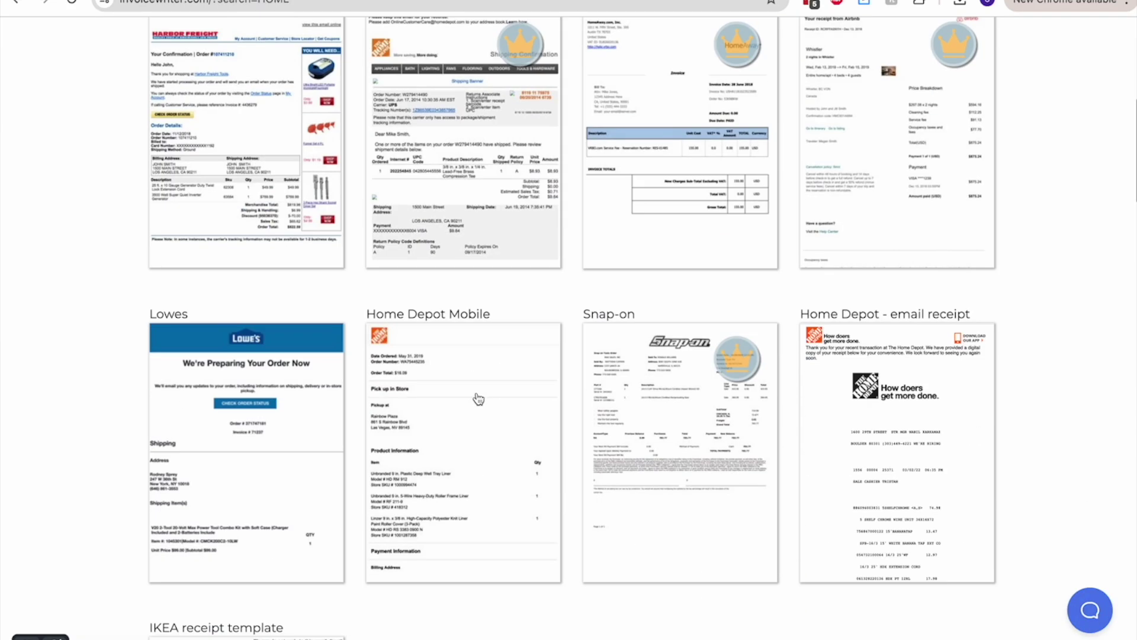
{"action": "scroll", "coordinate": [792, 447], "scroll_direction": "down", "scroll_amount": 2}
{"action": "scroll", "coordinate": [791, 426], "scroll_direction": "down", "scroll_amount": 1}
{"action": "left_click", "coordinate": [813, 364]}
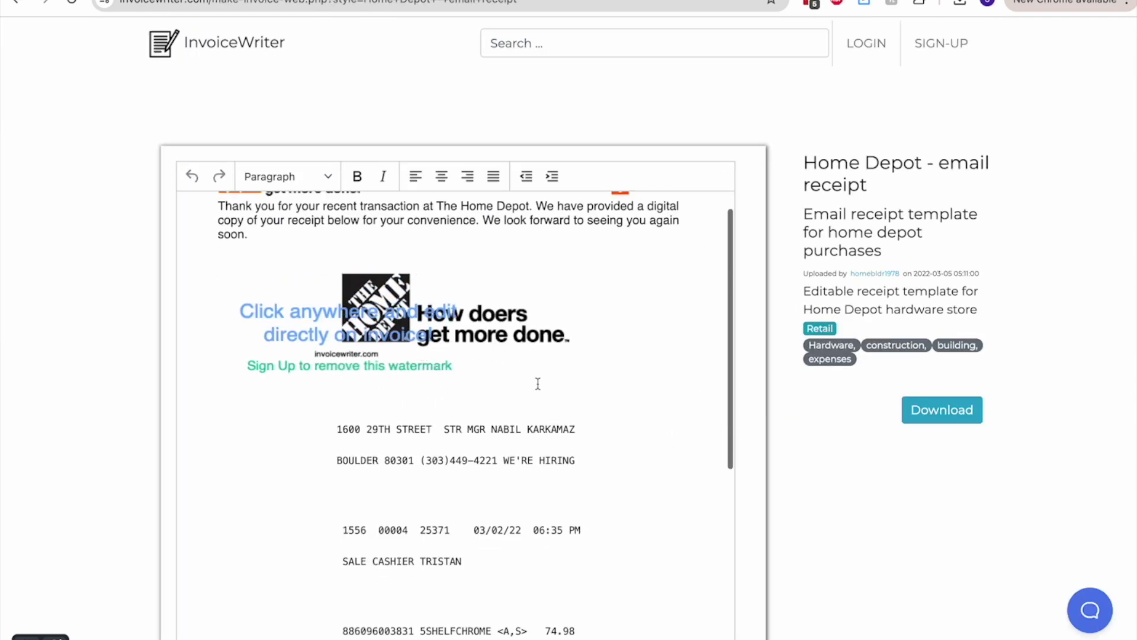
- Change street number 1600 to 1500, then open Home Depot Mobile from a 'home' search
{"action": "left_click", "coordinate": [402, 481]}
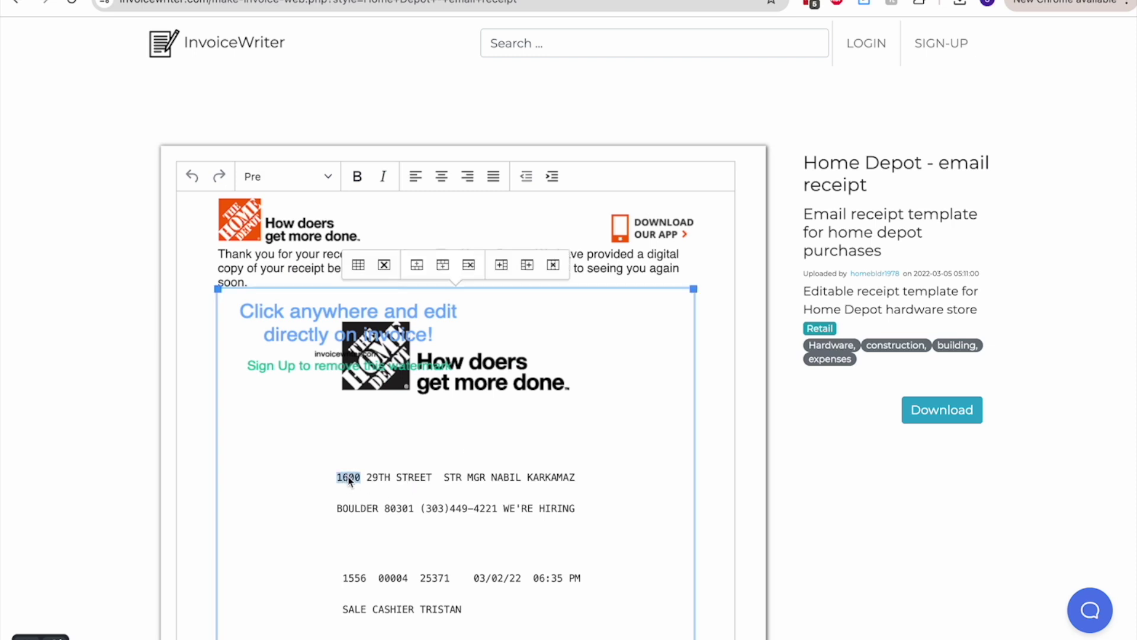
{"action": "type", "text": "1500"}
{"action": "scroll", "coordinate": [410, 494], "scroll_direction": "down", "scroll_amount": 2}
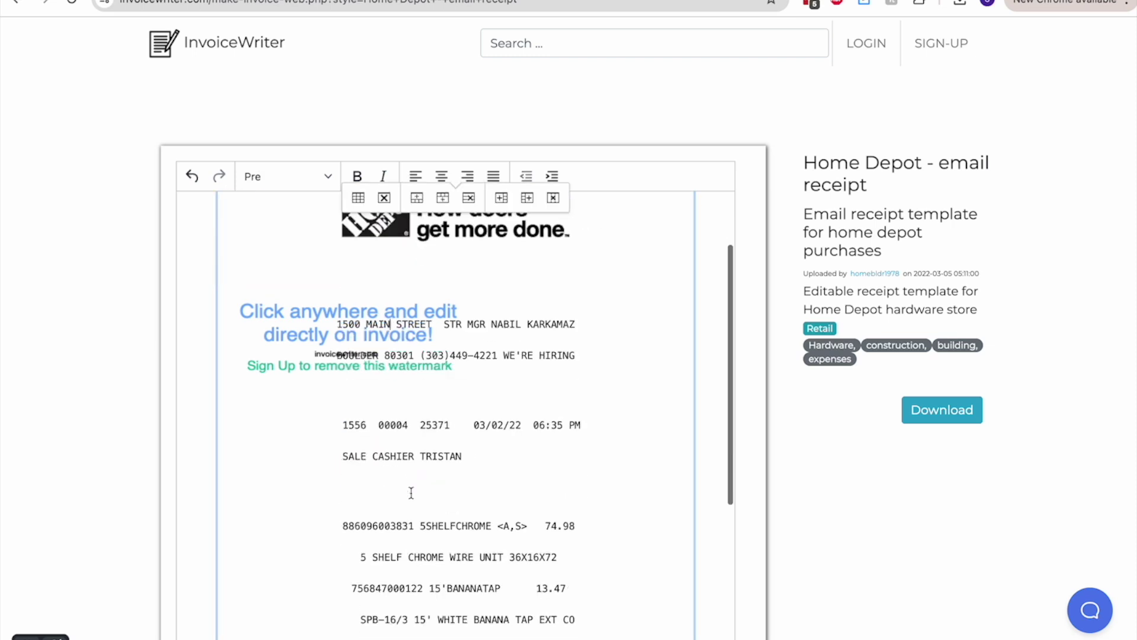
{"action": "scroll", "coordinate": [411, 494], "scroll_direction": "down", "scroll_amount": 1}
{"action": "scroll", "coordinate": [411, 495], "scroll_direction": "down", "scroll_amount": 5}
{"action": "scroll", "coordinate": [410, 493], "scroll_direction": "down", "scroll_amount": 4}
{"action": "scroll", "coordinate": [410, 494], "scroll_direction": "up", "scroll_amount": 5}
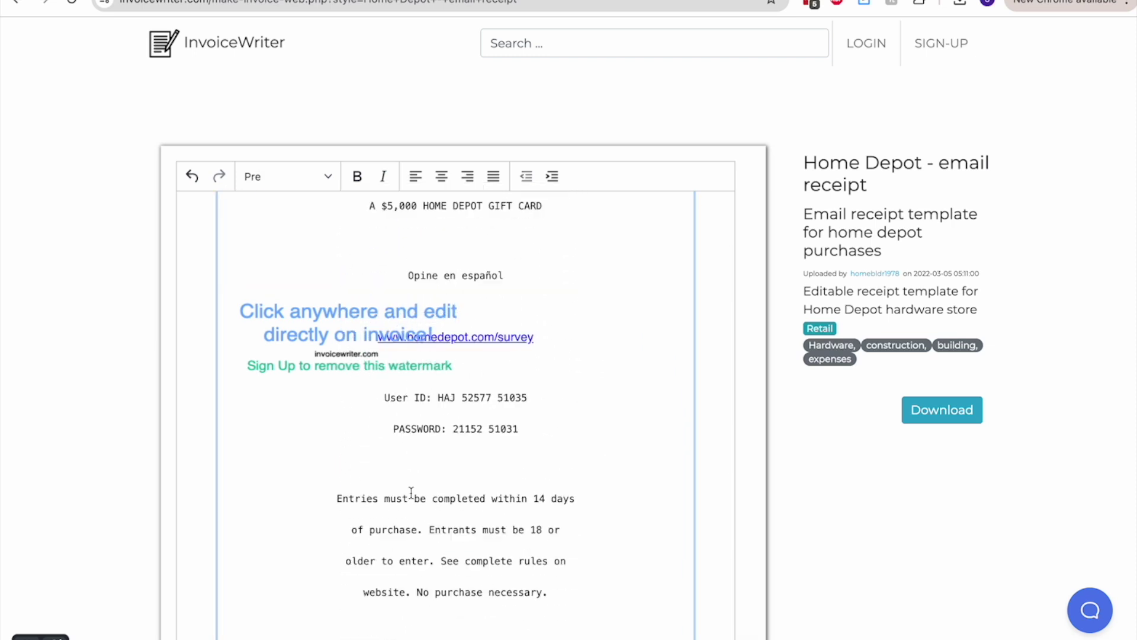
{"action": "scroll", "coordinate": [410, 491], "scroll_direction": "up", "scroll_amount": 8}
{"action": "left_click", "coordinate": [532, 43]}
{"action": "type", "text": "hom"}
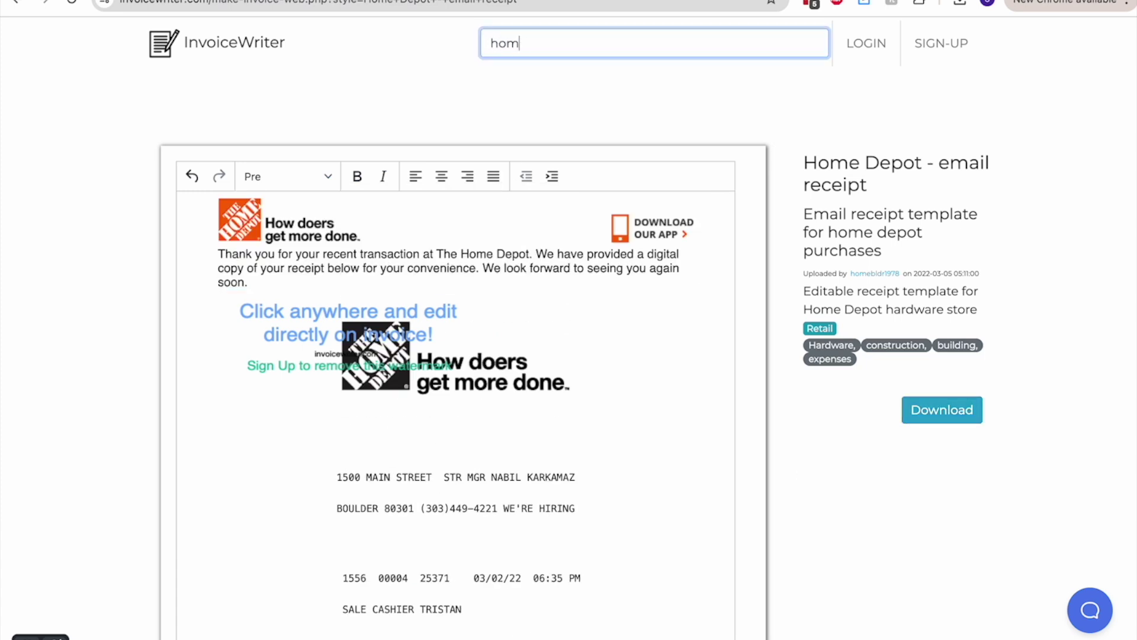
{"action": "type", "text": "e"}
{"action": "key", "text": "Return"}
{"action": "scroll", "coordinate": [385, 325], "scroll_direction": "down", "scroll_amount": 5}
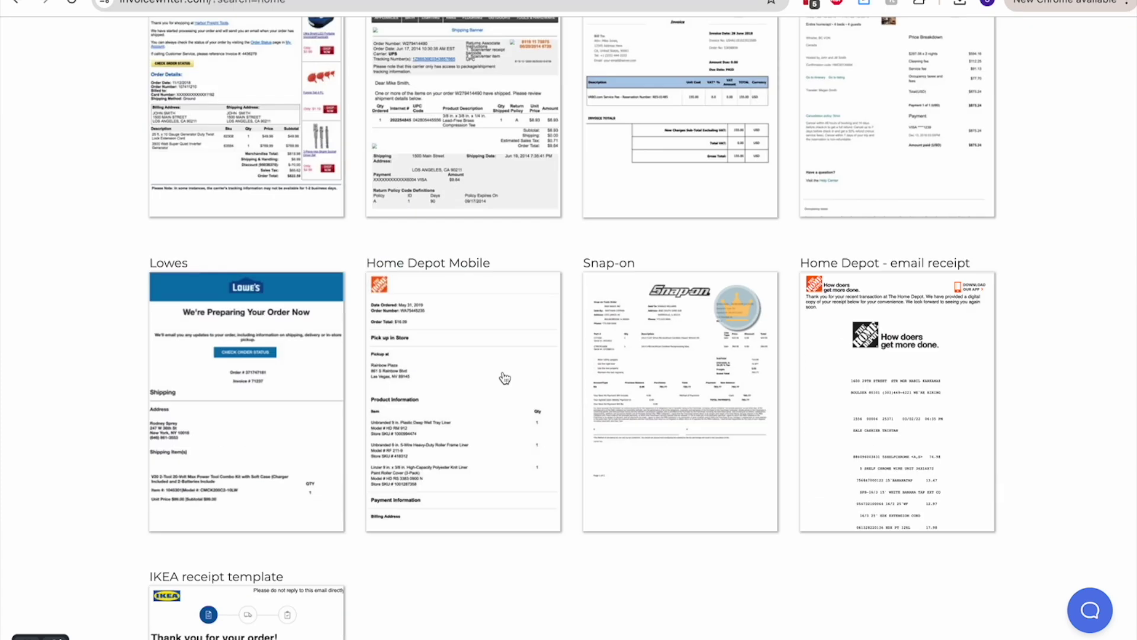
{"action": "left_click", "coordinate": [503, 379]}
{"action": "scroll", "coordinate": [773, 461], "scroll_direction": "down", "scroll_amount": 2}
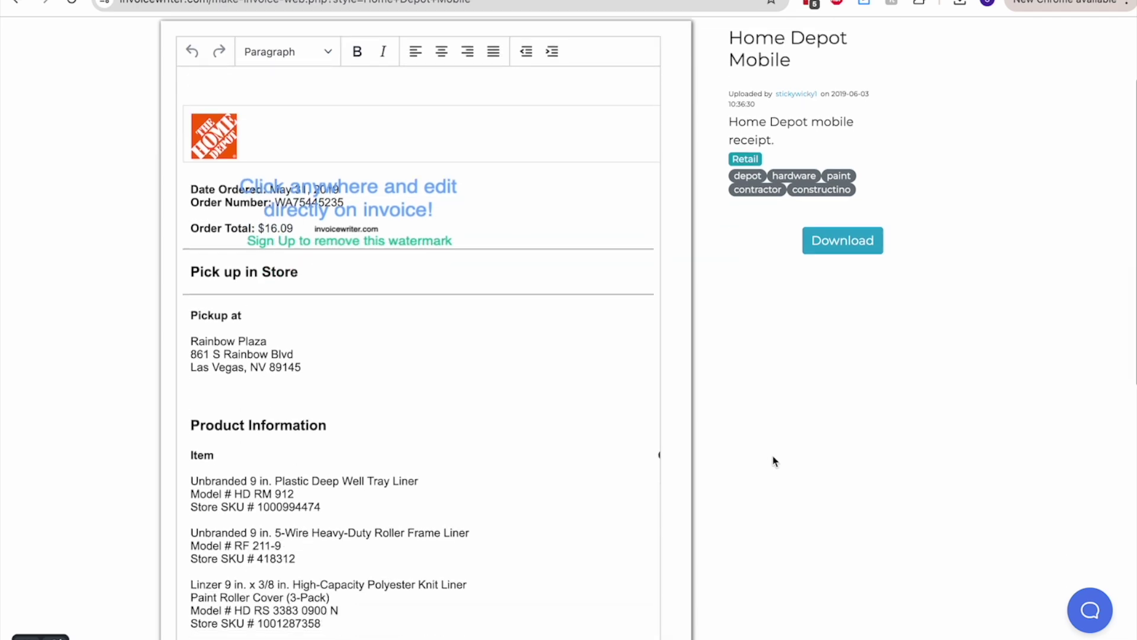
{"action": "scroll", "coordinate": [775, 461], "scroll_direction": "down", "scroll_amount": 1}
{"action": "scroll", "coordinate": [756, 448], "scroll_direction": "down", "scroll_amount": 1}
{"action": "scroll", "coordinate": [723, 427], "scroll_direction": "down", "scroll_amount": 2}
{"action": "scroll", "coordinate": [724, 426], "scroll_direction": "down", "scroll_amount": 2}
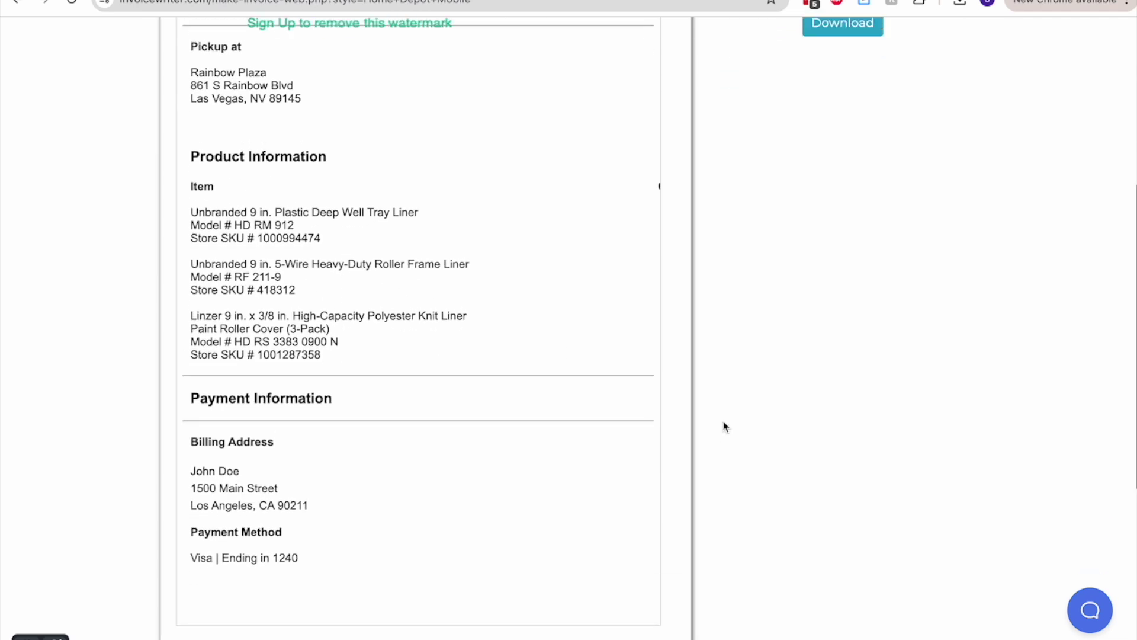
{"action": "scroll", "coordinate": [723, 427], "scroll_direction": "up", "scroll_amount": 4}
{"action": "scroll", "coordinate": [723, 425], "scroll_direction": "up", "scroll_amount": 1}
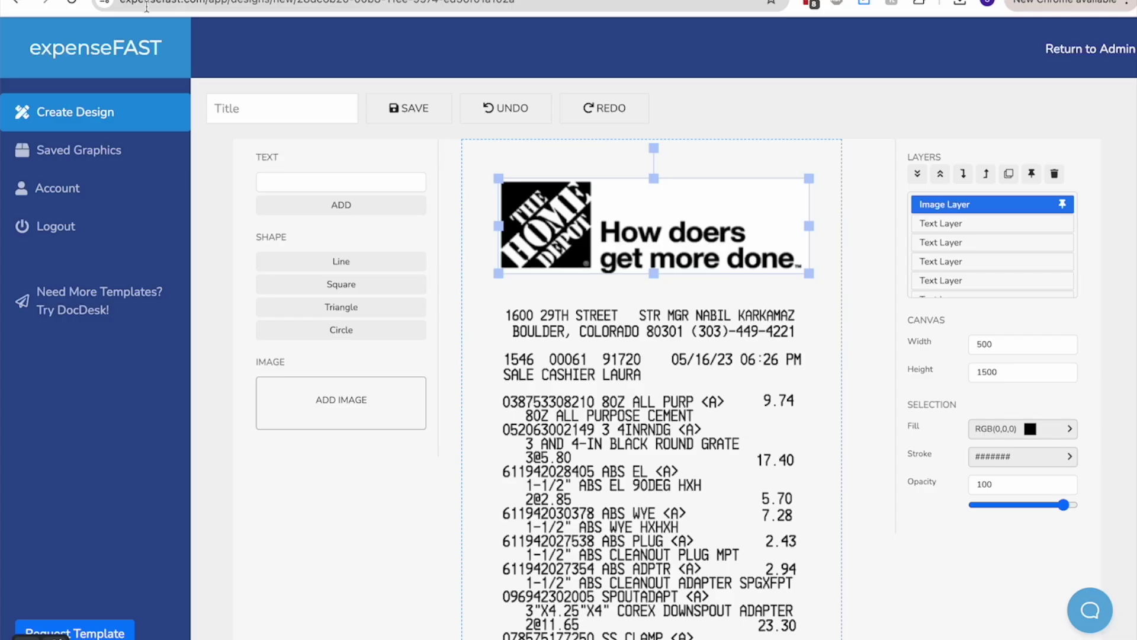
- In expenseFAST, filter designs by 'home' and open the Home Depot 2023 template
{"action": "left_click", "coordinate": [120, 117]}
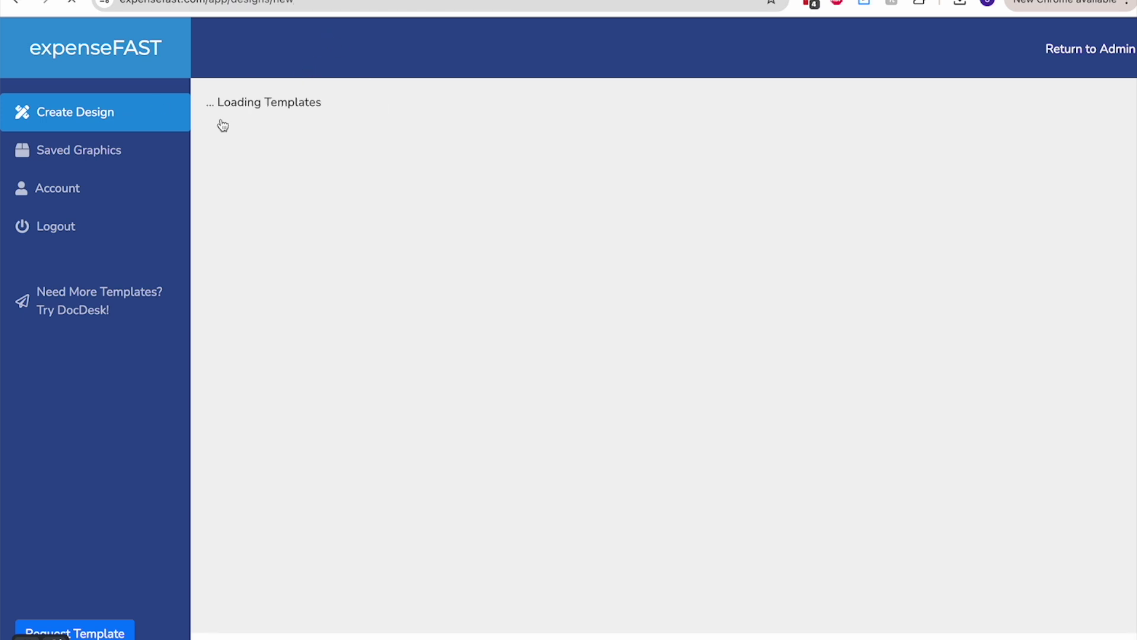
{"action": "left_click", "coordinate": [272, 112]}
{"action": "type", "text": "home"}
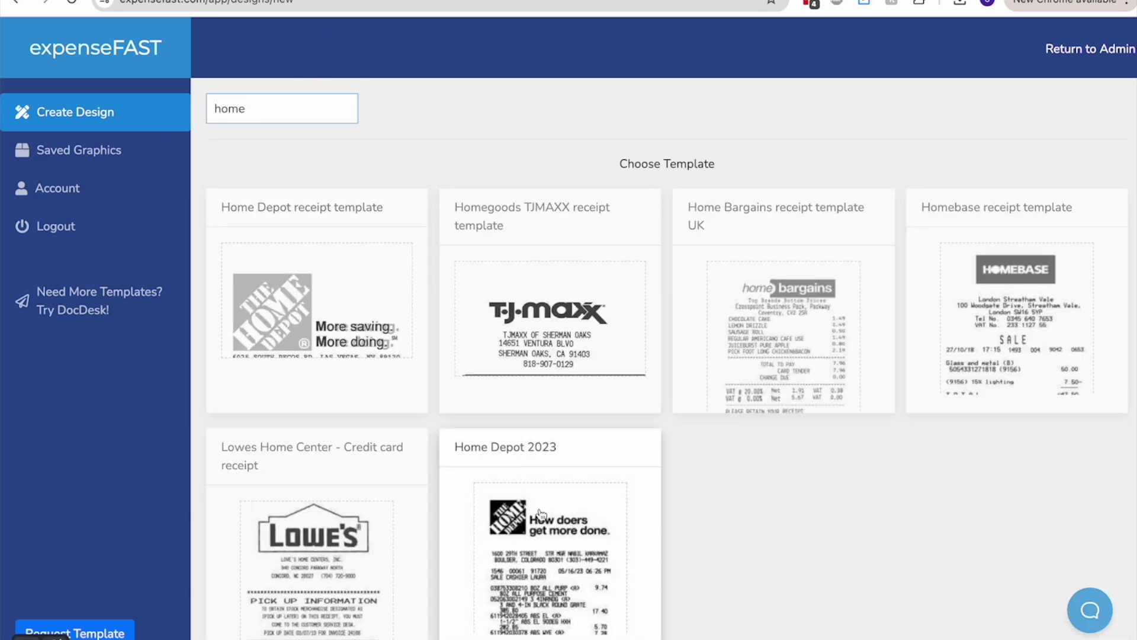
{"action": "left_click", "coordinate": [538, 517]}
{"action": "left_click", "coordinate": [560, 266]}
- Change the address to 1500 MAIN STREET, DENVER 80312, area code 720
{"action": "left_click", "coordinate": [536, 318]}
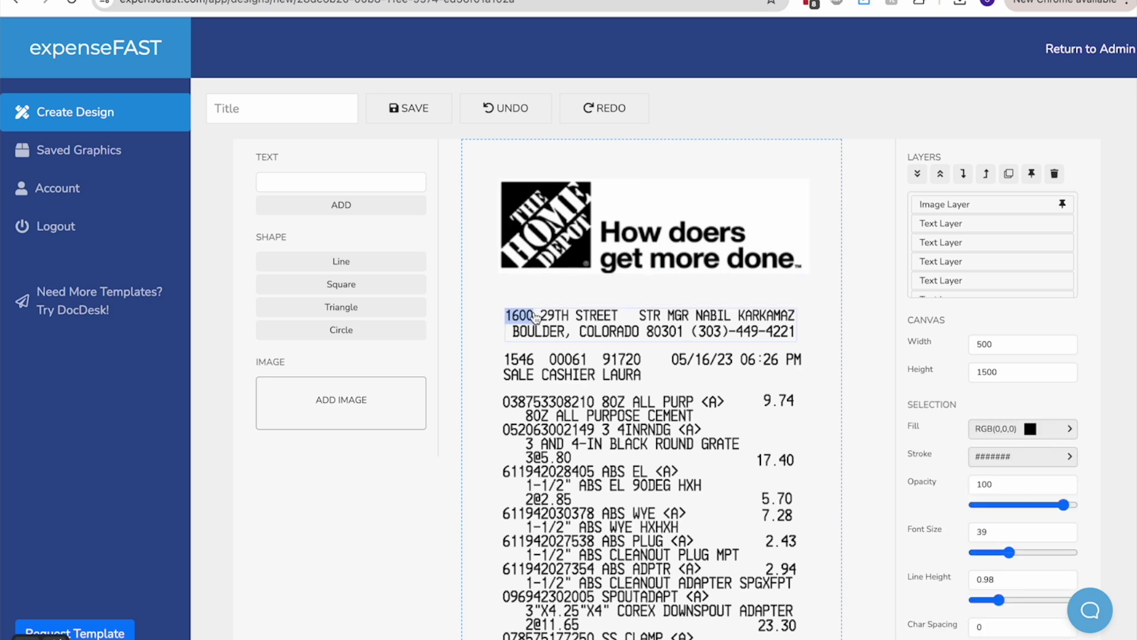
{"action": "double_click", "coordinate": [555, 316]}
{"action": "type", "text": "MAIN"}
{"action": "double_click", "coordinate": [542, 332]}
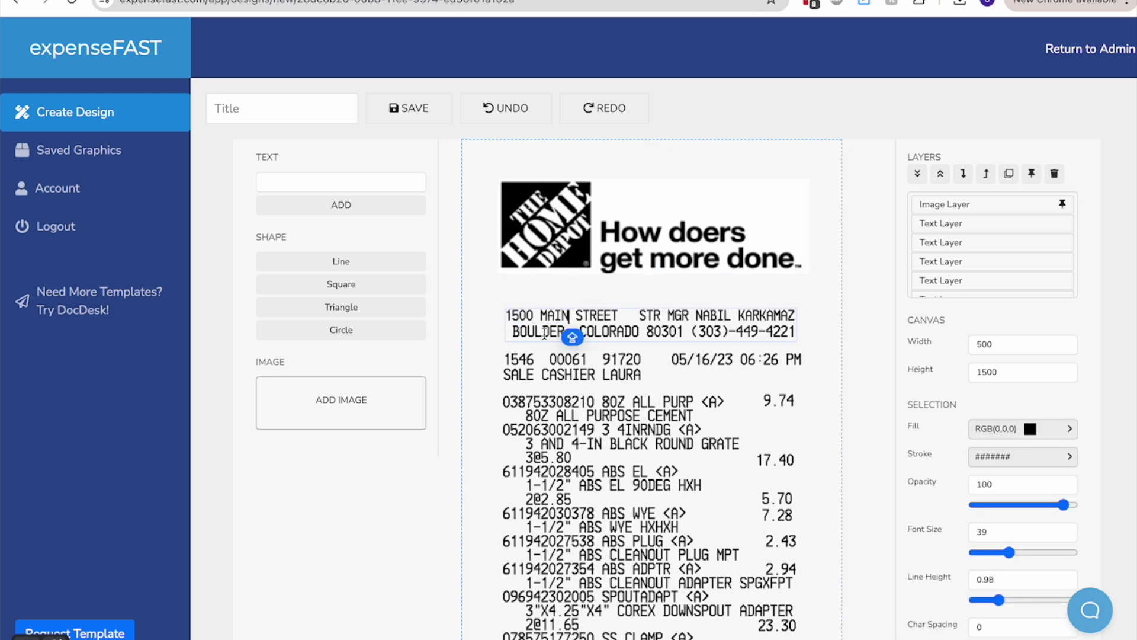
{"action": "type", "text": "DENVER"}
{"action": "double_click", "coordinate": [655, 331]}
{"action": "type", "text": "803"}
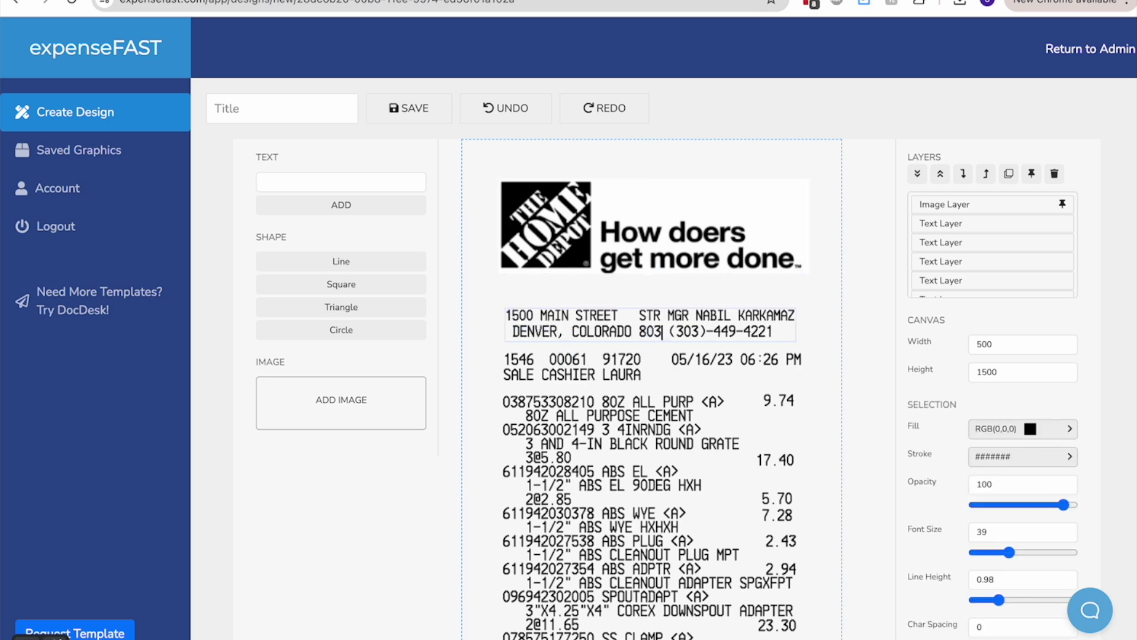
{"action": "type", "text": "12"}
{"action": "left_click_drag", "start_coordinate": [684, 331], "coordinate": [736, 332]}
{"action": "type", "text": "720"}
- Change the time to 02:16 PM and the cashier to MARK
{"action": "left_click", "coordinate": [644, 376]}
{"action": "key", "text": "BackSpace"}
{"action": "type", "text": "2"}
{"action": "double_click", "coordinate": [611, 375]}
{"action": "type", "text": "MARK"}
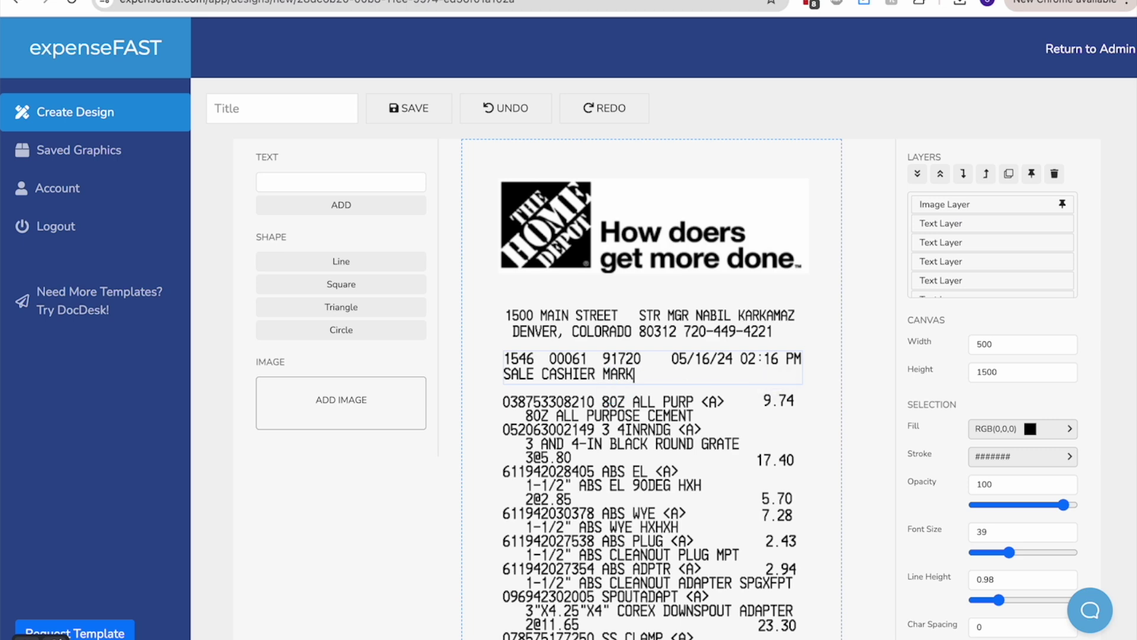
{"action": "scroll", "coordinate": [647, 408], "scroll_direction": "down", "scroll_amount": 2}
{"action": "double_click", "coordinate": [647, 408]}
{"action": "scroll", "coordinate": [647, 408], "scroll_direction": "down", "scroll_amount": 2}
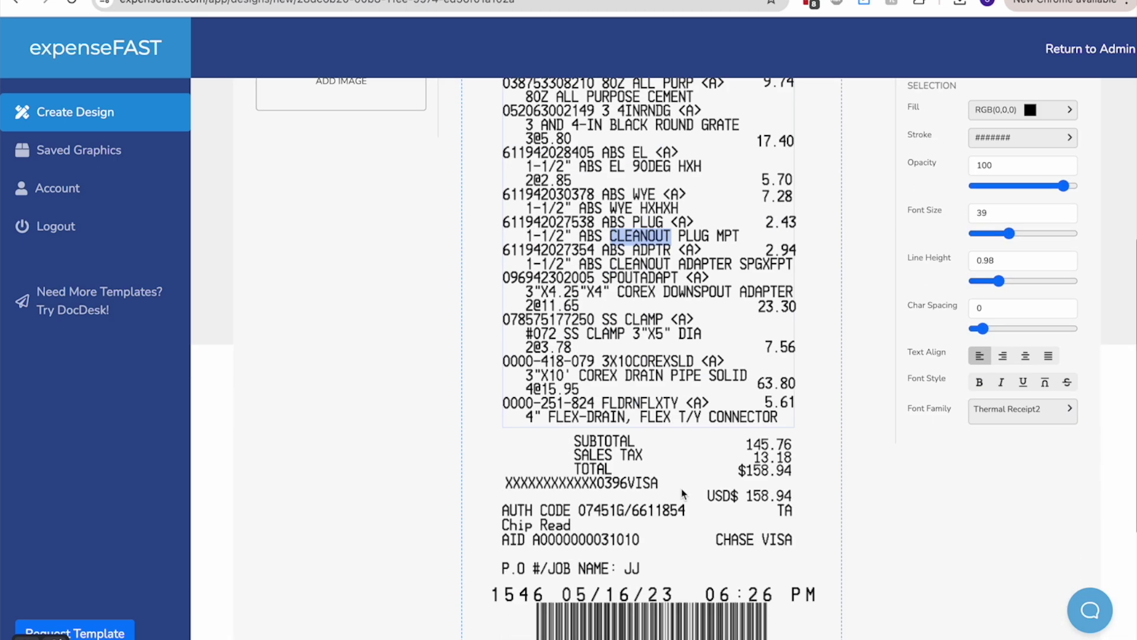
- Delete the extra item descriptions from ABS EL 90DEG to FLEX T/Y CONNECTOR
{"action": "double_click", "coordinate": [641, 368]}
{"action": "mouse_move", "coordinate": [779, 418]}
{"action": "left_mouse_down"}
{"action": "mouse_move", "coordinate": [498, 167]}
{"action": "mouse_move", "coordinate": [514, 285]}
{"action": "mouse_move", "coordinate": [779, 576]}
{"action": "left_mouse_up"}
{"action": "left_click", "coordinate": [512, 280]}
{"action": "key", "text": "BackSpace"}
- Delete the extra price columns (5.70/7.28, 7.56) and erase the 17.40 price
{"action": "left_click", "coordinate": [764, 324]}
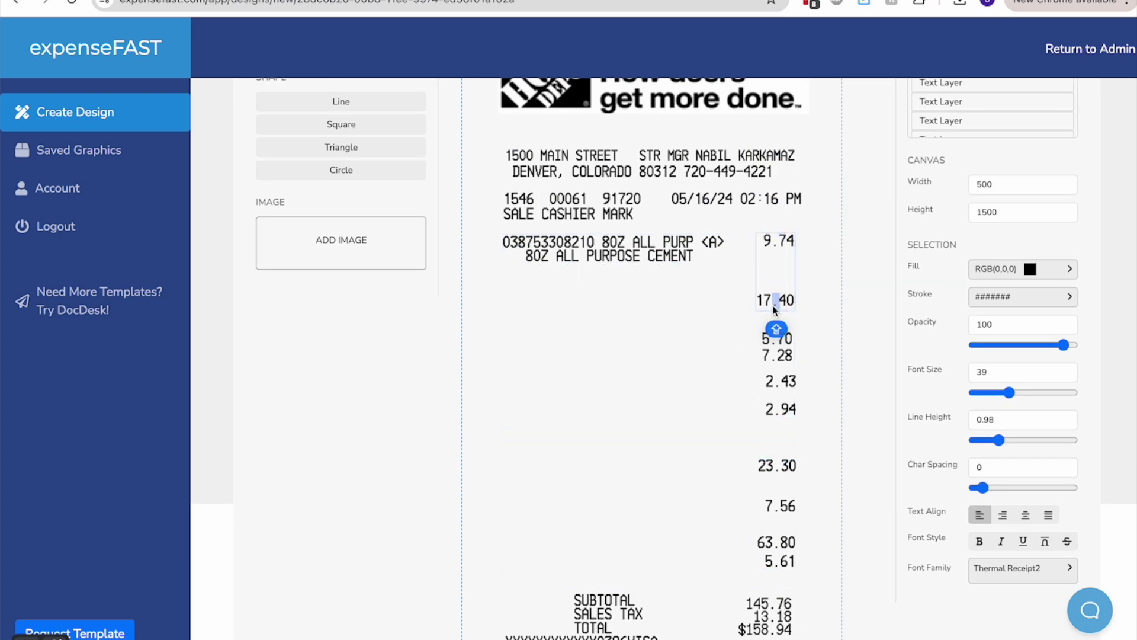
{"action": "scroll", "coordinate": [946, 145], "scroll_direction": "up", "scroll_amount": 3}
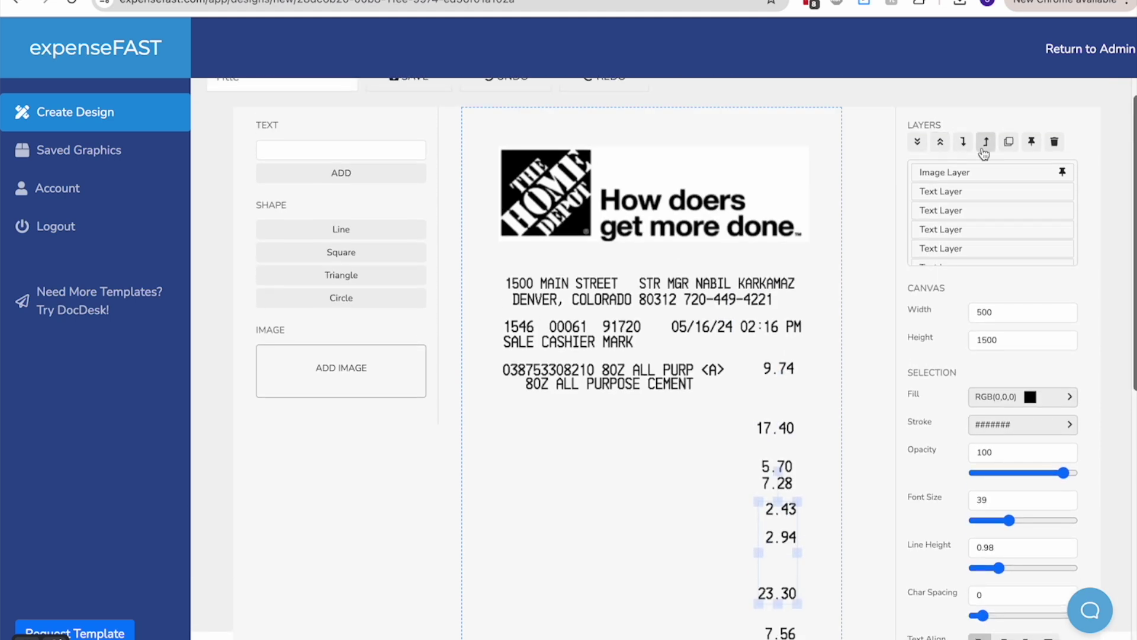
{"action": "left_click", "coordinate": [1055, 141]}
{"action": "left_click", "coordinate": [779, 465]}
{"action": "left_click", "coordinate": [1055, 142]}
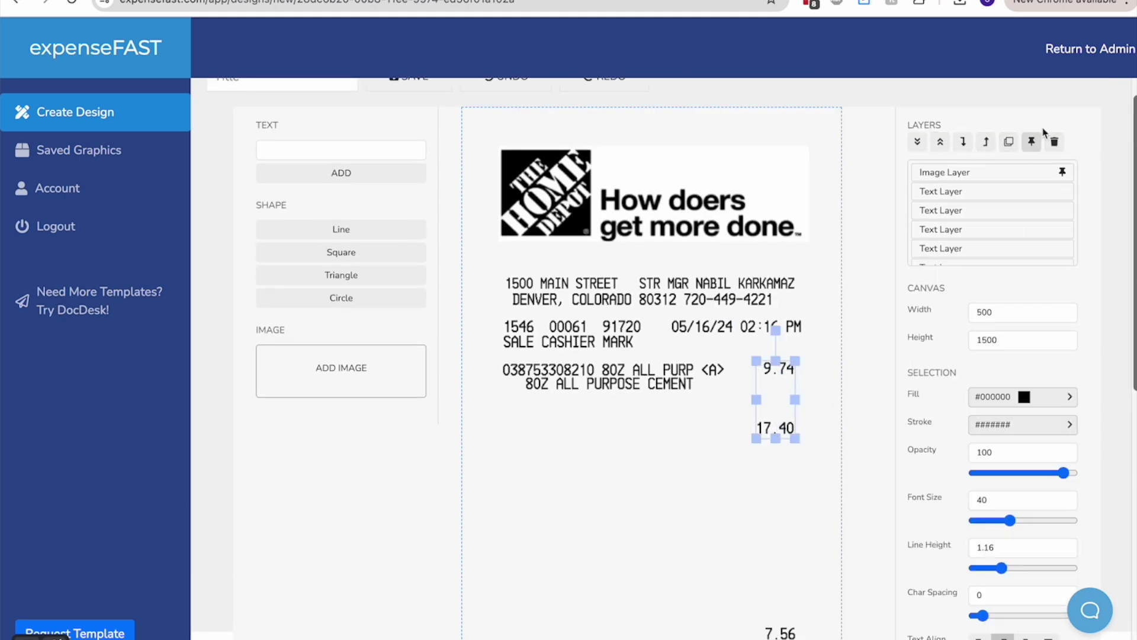
{"action": "scroll", "coordinate": [905, 342], "scroll_direction": "down", "scroll_amount": 5}
{"action": "scroll", "coordinate": [774, 622], "scroll_direction": "up", "scroll_amount": 5}
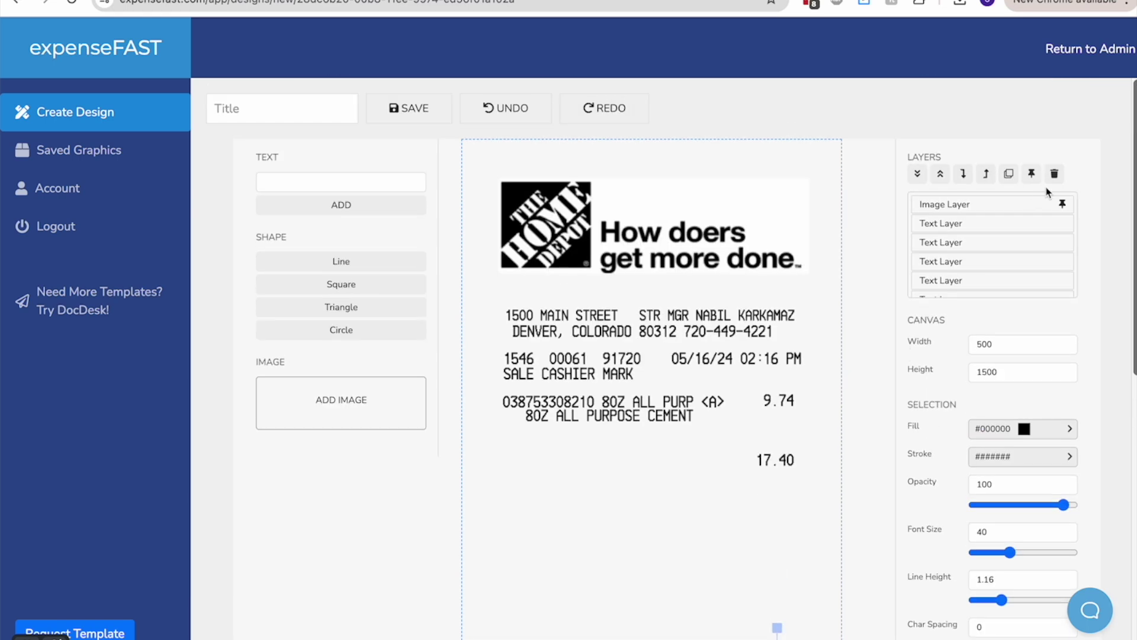
{"action": "key", "text": "Delete"}
{"action": "scroll", "coordinate": [685, 488], "scroll_direction": "down", "scroll_amount": 2}
{"action": "left_click", "coordinate": [787, 299]}
{"action": "double_click", "coordinate": [787, 300]}
{"action": "key", "text": "BackSpace"}
{"action": "key", "text": "BackSpace"}
{"action": "key", "text": "BackSpace"}
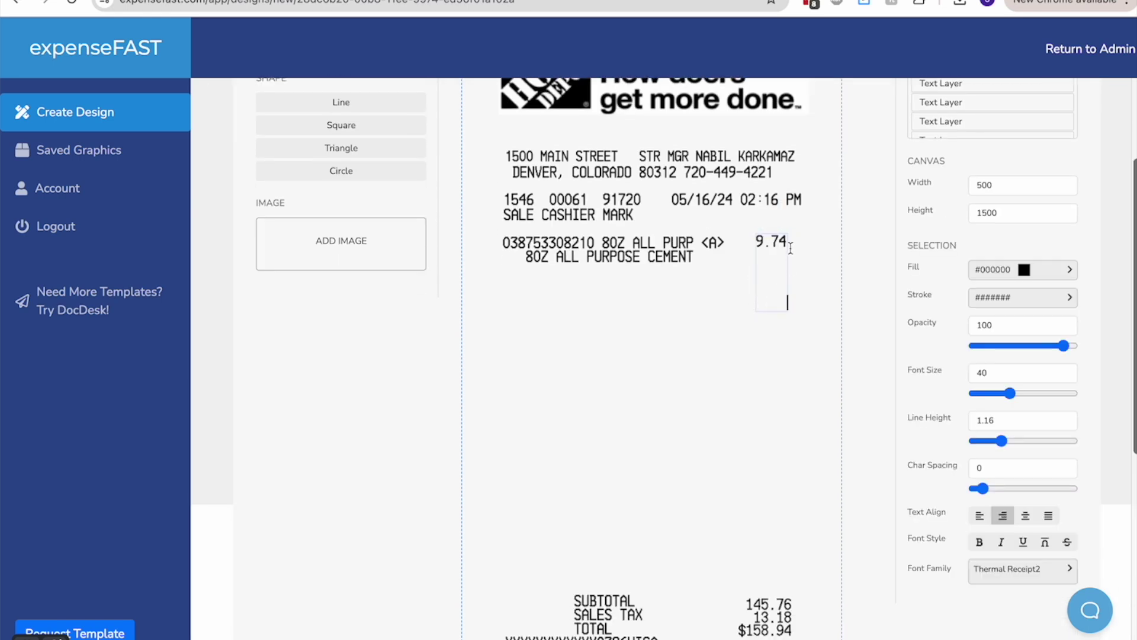
{"action": "double_click", "coordinate": [555, 241]}
{"action": "type", "text": "213218983921 "}
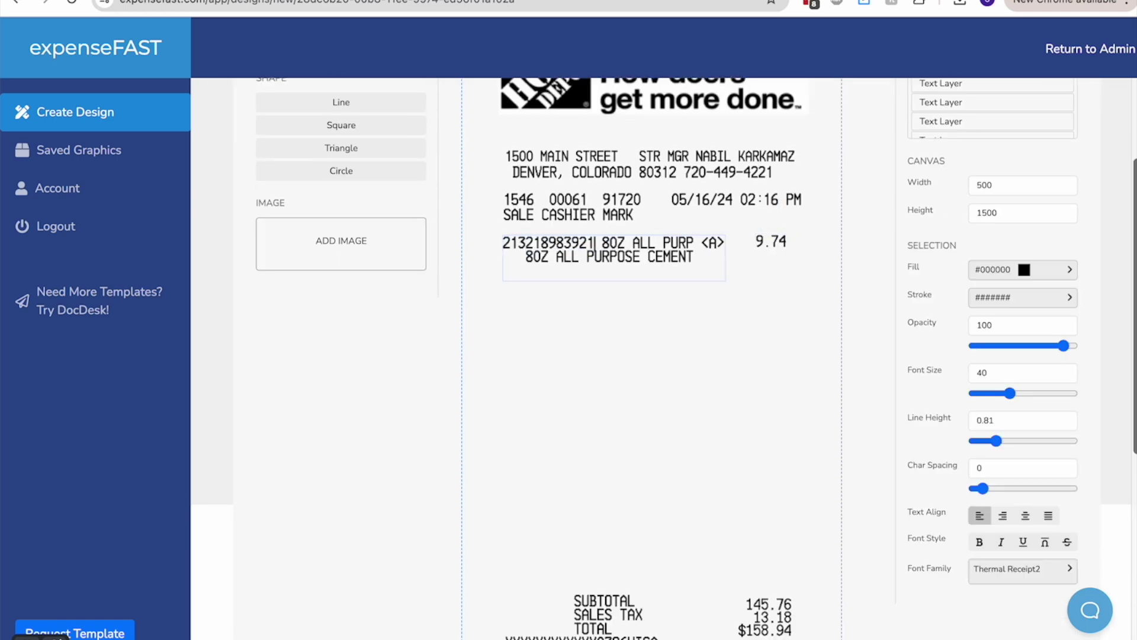
{"action": "type", "text": "5 GAL SHOP "}
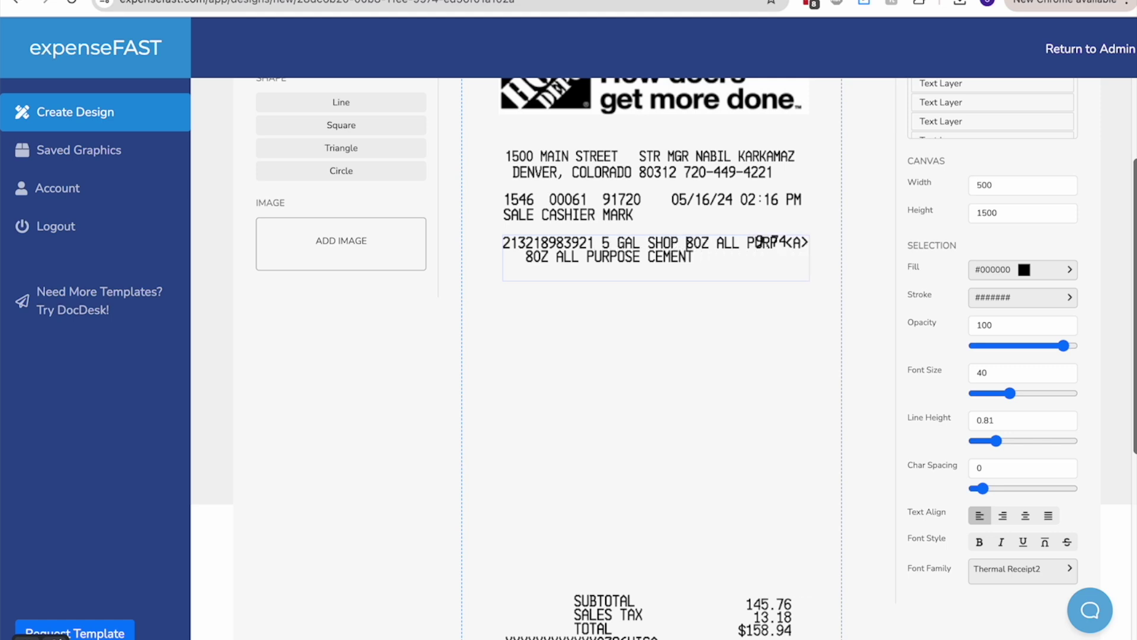
{"action": "type", "text": "VAC"}
{"action": "key", "text": "Delete"}
{"action": "key", "text": "Delete"}
{"action": "key", "text": "Delete"}
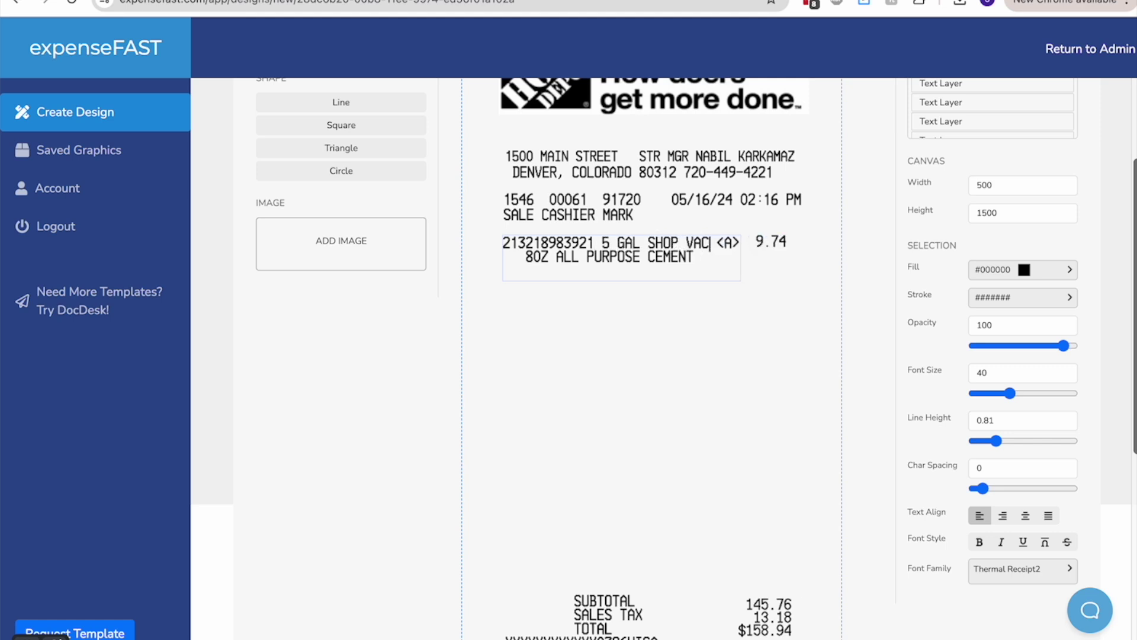
{"action": "left_click", "coordinate": [766, 244]}
{"action": "type", "text": "15"}
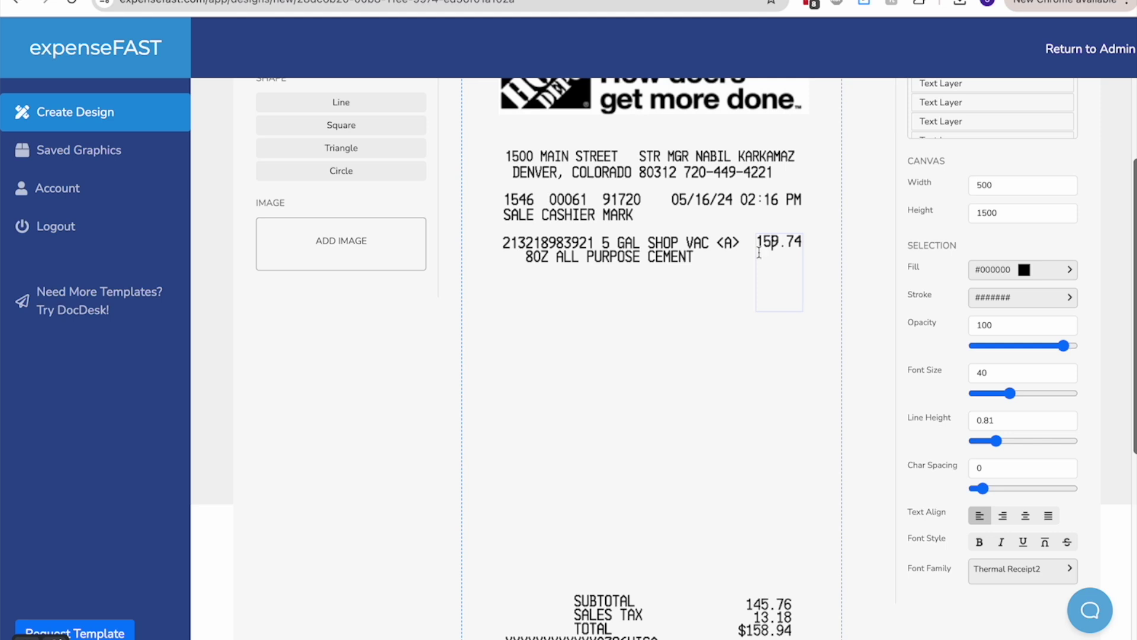
{"action": "left_click", "coordinate": [747, 357]}
{"action": "left_click", "coordinate": [788, 240]}
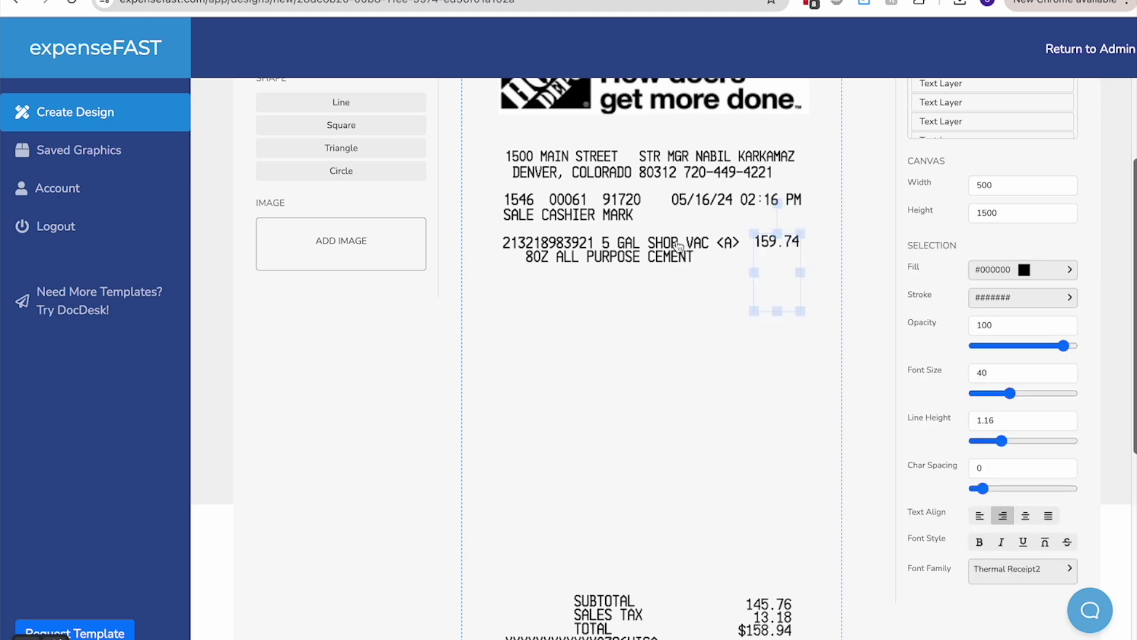
- Retype the cement wording on the item's second description line
{"action": "double_click", "coordinate": [613, 256]}
{"action": "double_click", "coordinate": [530, 257]}
{"action": "left_click", "coordinate": [694, 256], "text": "shift"}
{"action": "type", "text": "ALL P"}
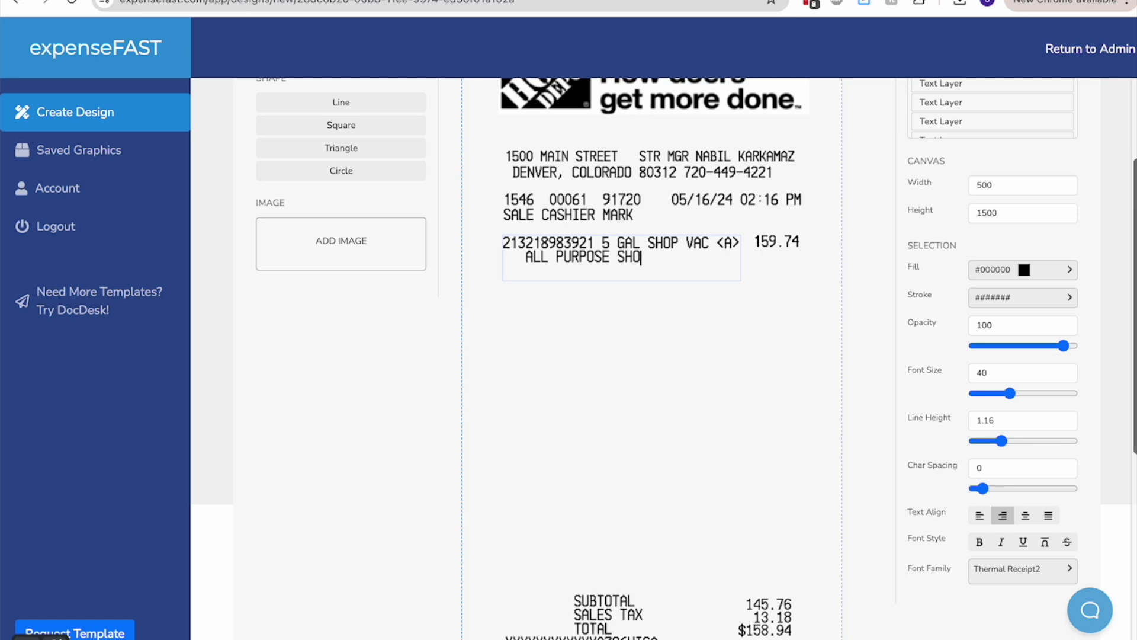
{"action": "scroll", "coordinate": [691, 401], "scroll_direction": "down", "scroll_amount": 3}
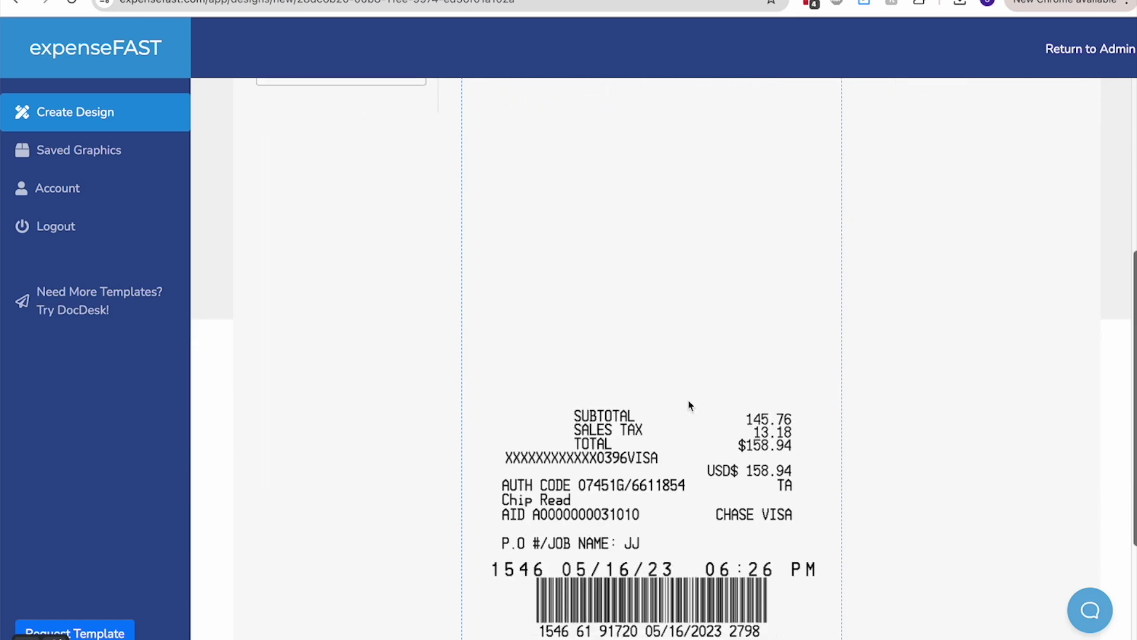
- Set the subtotal to 159.74 and the total to $172.94
{"action": "left_click", "coordinate": [753, 418]}
{"action": "double_click", "coordinate": [753, 418]}
{"action": "scroll", "coordinate": [759, 424], "scroll_direction": "up", "scroll_amount": 2}
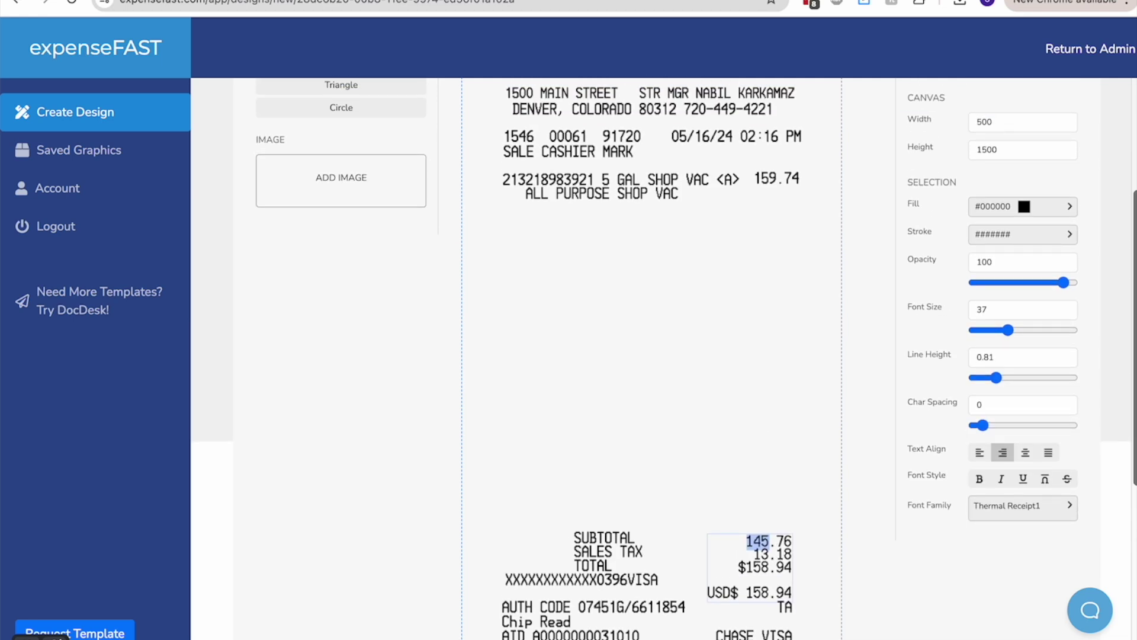
{"action": "key", "text": "End"}
{"action": "key", "text": "BackSpace"}
{"action": "key", "text": "BackSpace"}
{"action": "scroll", "coordinate": [651, 355], "scroll_direction": "down", "scroll_amount": 1}
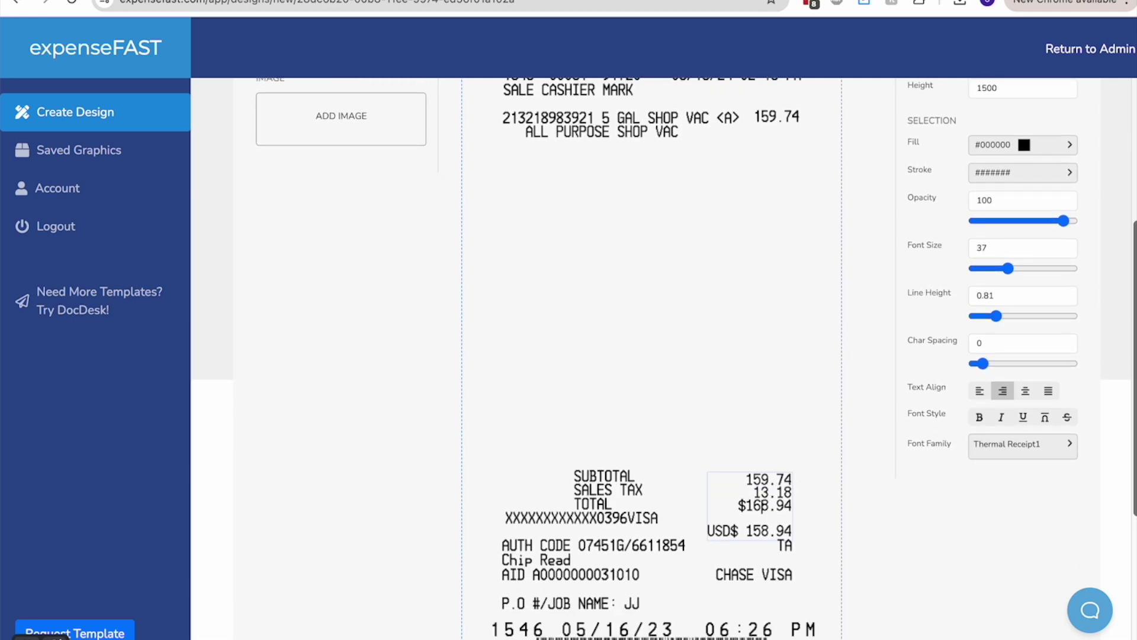
{"action": "type", "text": "2"}
{"action": "scroll", "coordinate": [620, 405], "scroll_direction": "down", "scroll_amount": 2}
- Change the lower purchase date to 05/16/24
{"action": "left_click", "coordinate": [621, 405]}
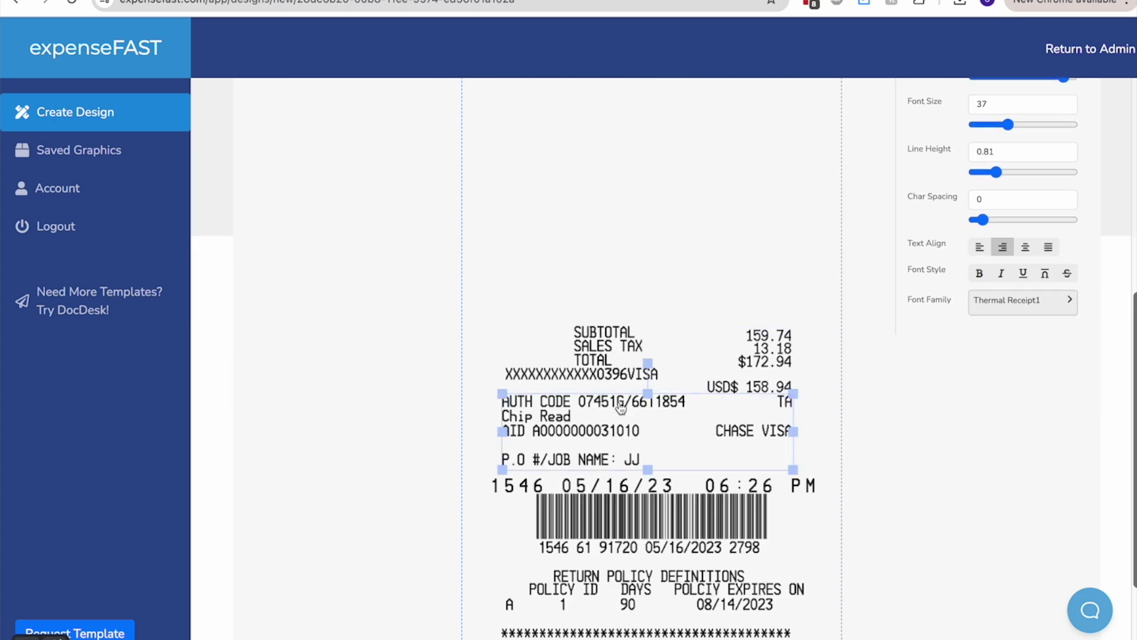
{"action": "left_click", "coordinate": [612, 488]}
{"action": "double_click", "coordinate": [663, 485]}
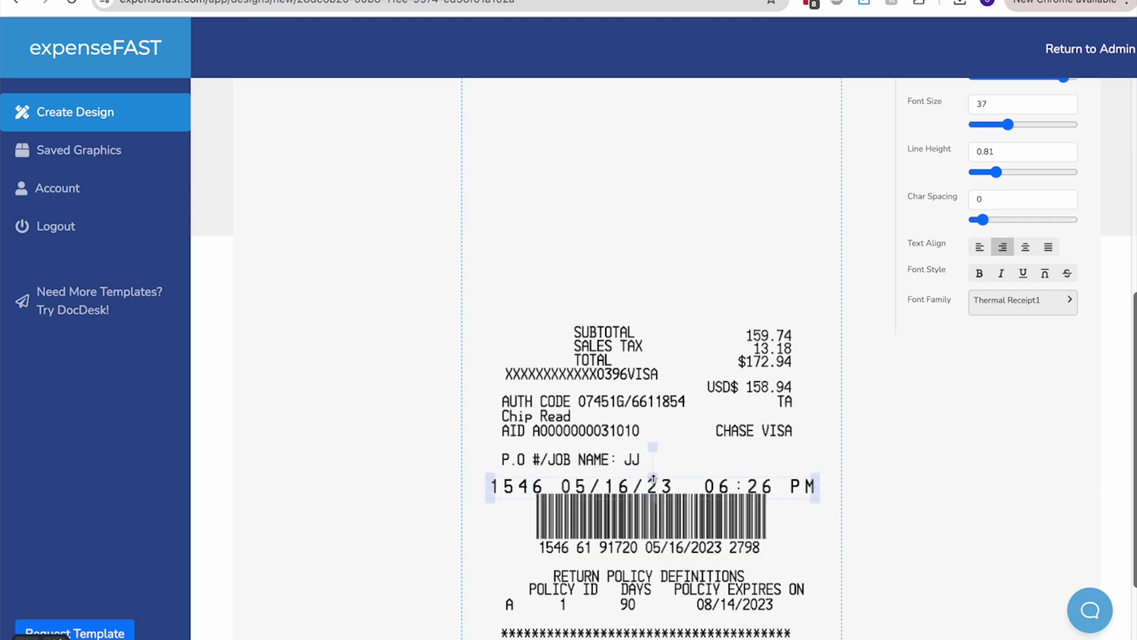
{"action": "key", "text": "End"}
{"action": "key", "text": "BackSpace"}
{"action": "type", "text": "5"}
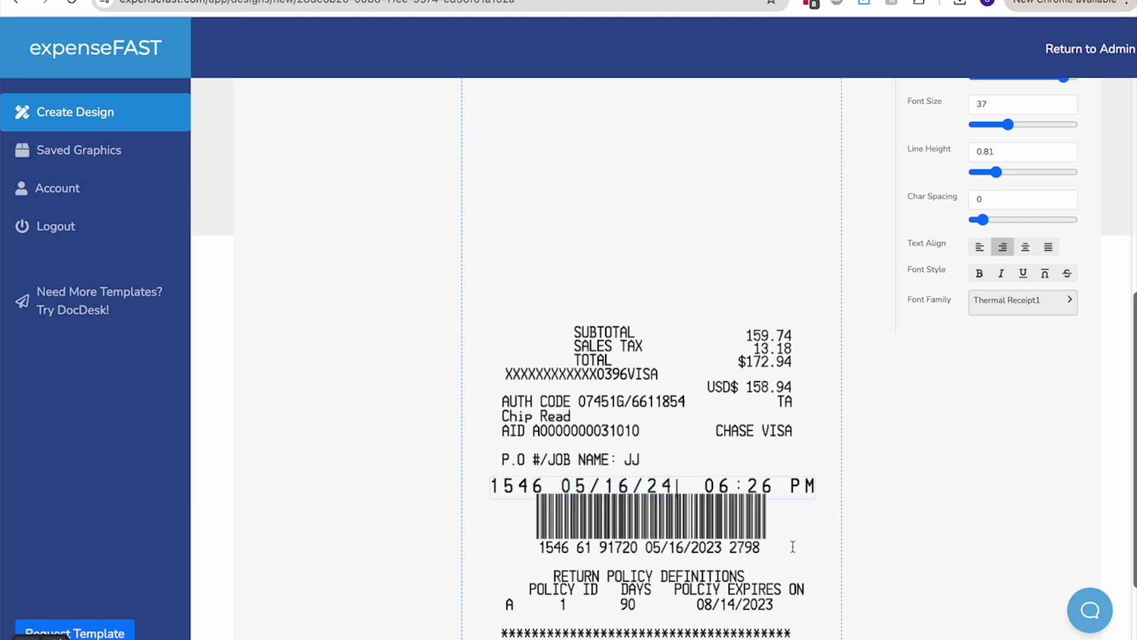
{"action": "left_click", "coordinate": [792, 547]}
{"action": "scroll", "coordinate": [800, 546], "scroll_direction": "down", "scroll_amount": 3}
{"action": "scroll", "coordinate": [807, 547], "scroll_direction": "down", "scroll_amount": 1}
- Change the return policy expiry date to 08/14/2024
{"action": "left_click", "coordinate": [735, 410]}
{"action": "double_click", "coordinate": [734, 410]}
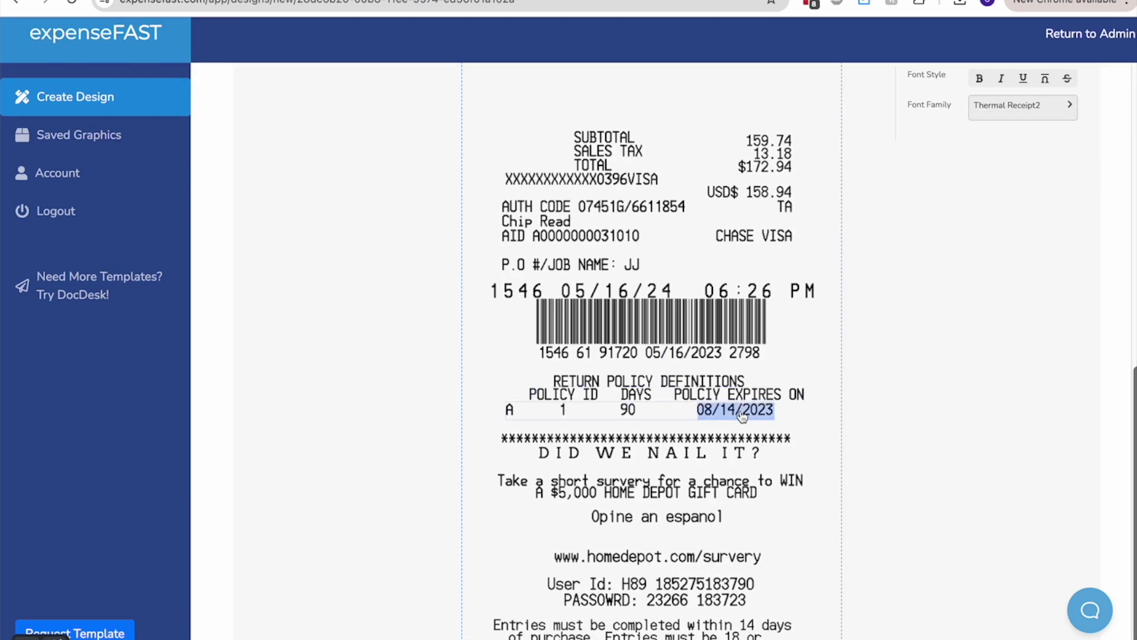
{"action": "key", "text": "End"}
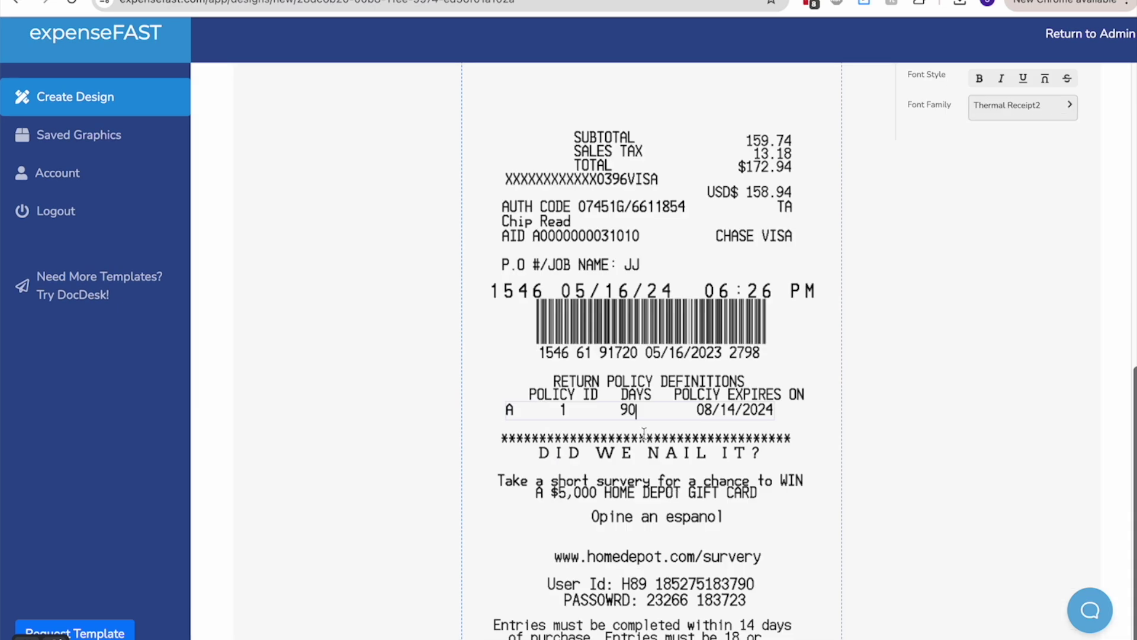
{"action": "left_click_drag", "start_coordinate": [470, 112], "coordinate": [724, 481]}
{"action": "scroll", "coordinate": [656, 265], "scroll_direction": "up", "scroll_amount": 1}
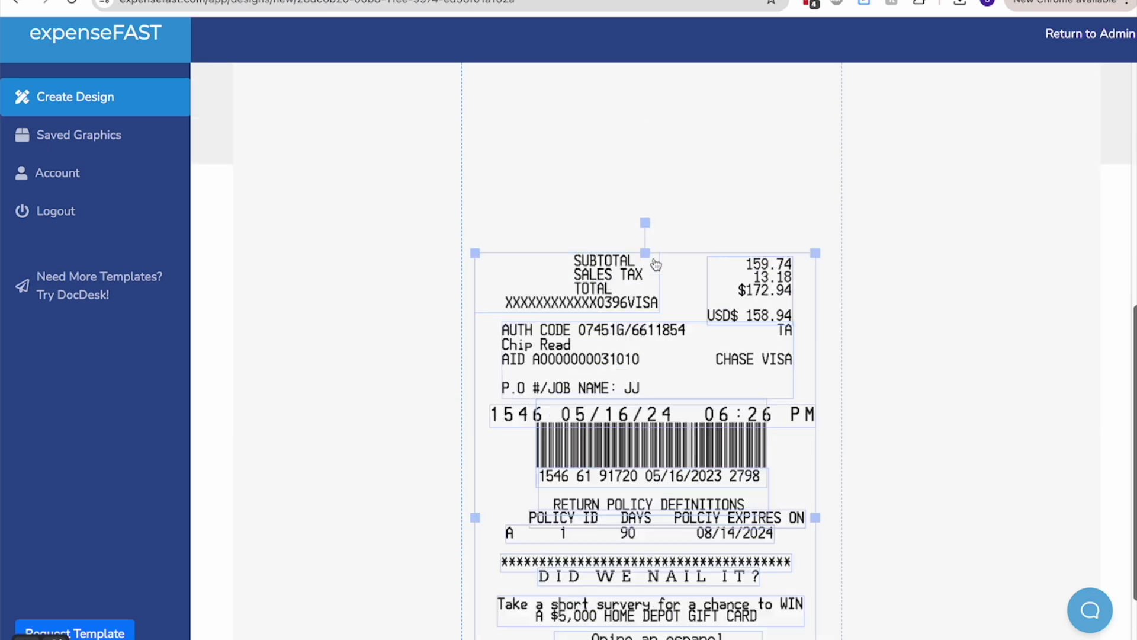
{"action": "scroll", "coordinate": [655, 265], "scroll_direction": "up", "scroll_amount": 3}
{"action": "left_click_drag", "start_coordinate": [640, 569], "coordinate": [646, 272]}
- Title the receipt 'Home Depot -shop vac' and save it
{"action": "left_click", "coordinate": [478, 398]}
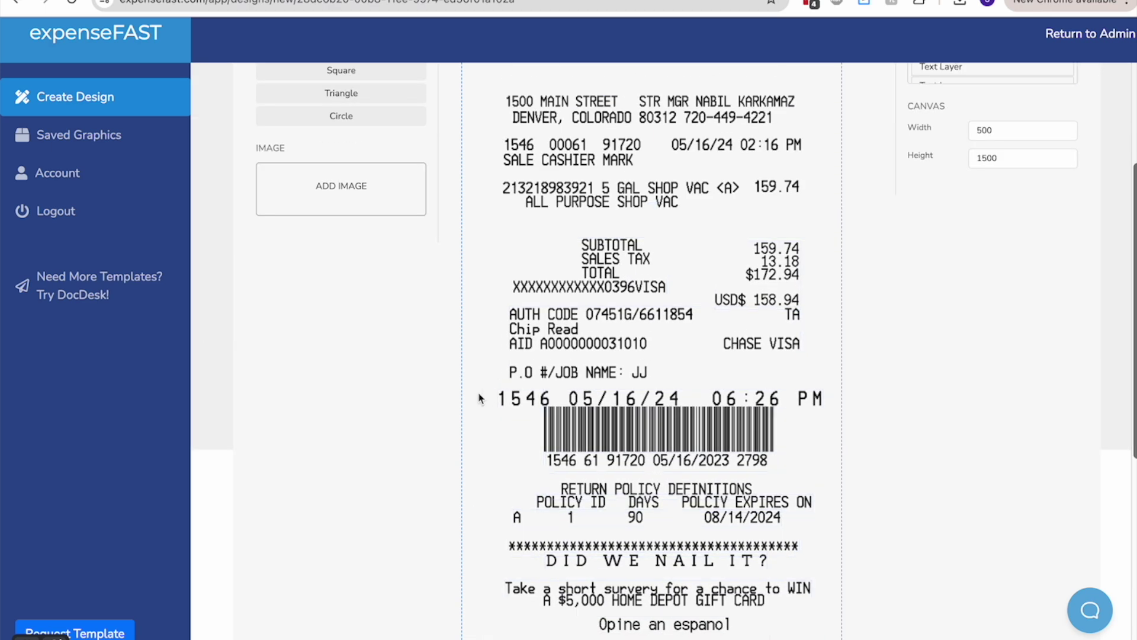
{"action": "scroll", "coordinate": [478, 399], "scroll_direction": "up", "scroll_amount": 3}
{"action": "left_click", "coordinate": [284, 86]}
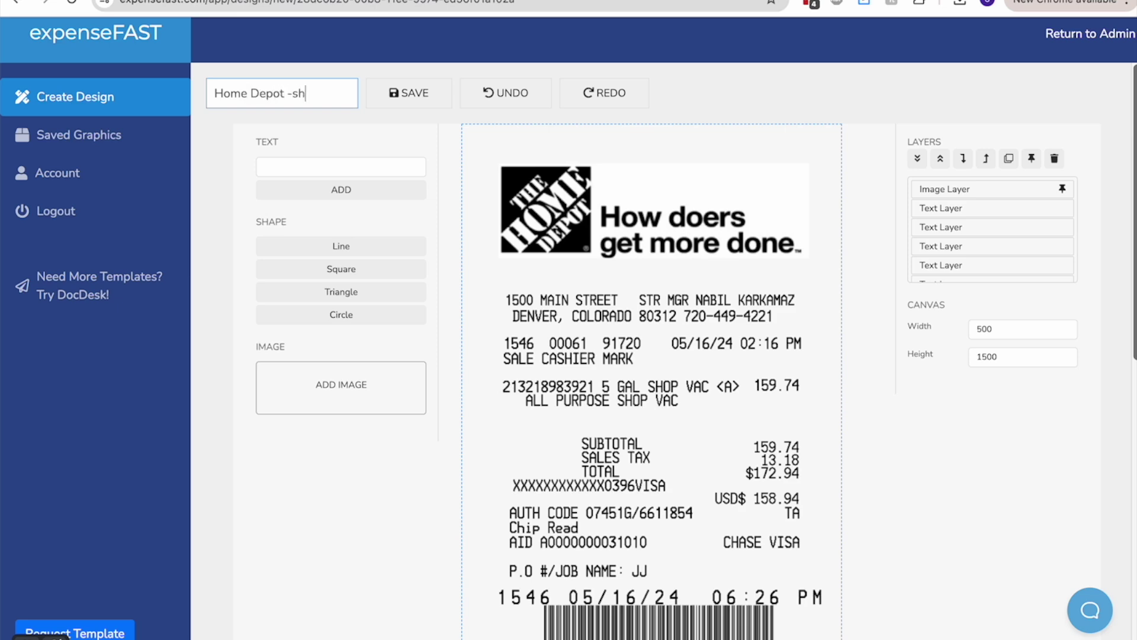
{"action": "left_click", "coordinate": [394, 92]}
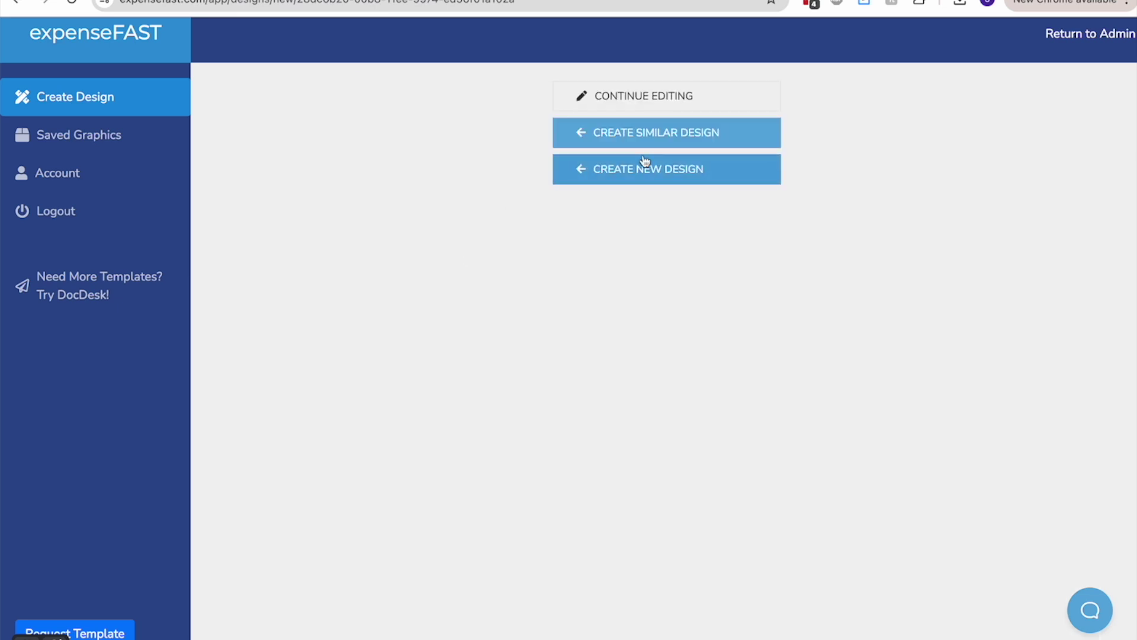
- Resume editing the saved 'Home Depot -shop vac' receipt, preview it, then return to the expenseFAST homepage
{"action": "left_click", "coordinate": [658, 96]}
{"action": "left_click", "coordinate": [712, 107]}
{"action": "scroll", "coordinate": [583, 255], "scroll_direction": "down", "scroll_amount": 1}
{"action": "scroll", "coordinate": [583, 256], "scroll_direction": "up", "scroll_amount": 1}
{"action": "left_click", "coordinate": [421, 92]}
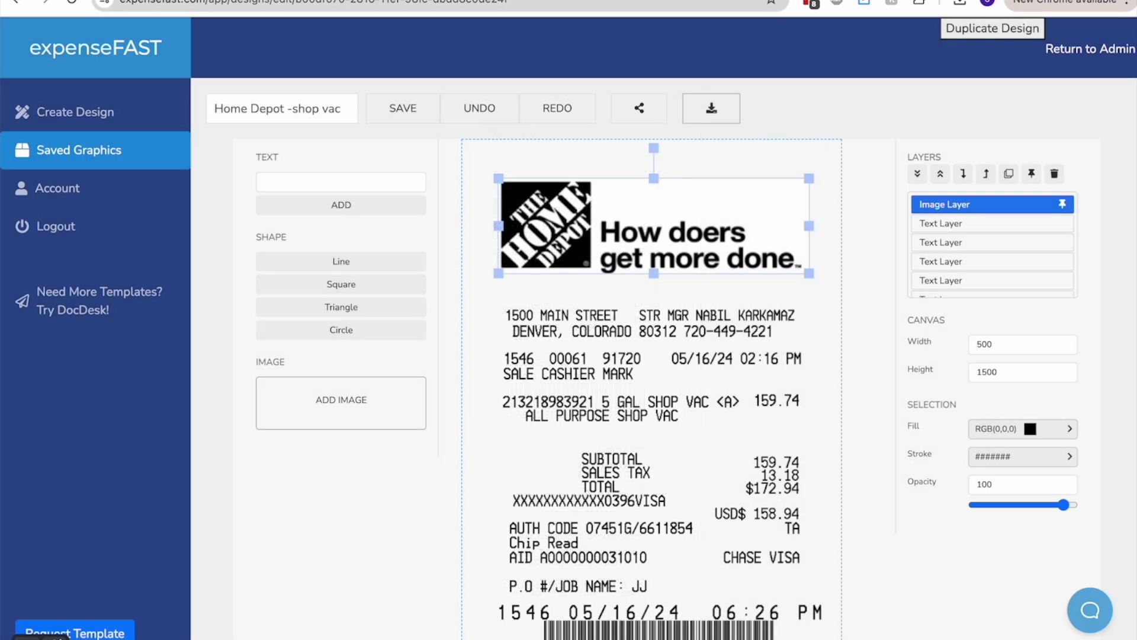
{"action": "left_click", "coordinate": [132, 44]}
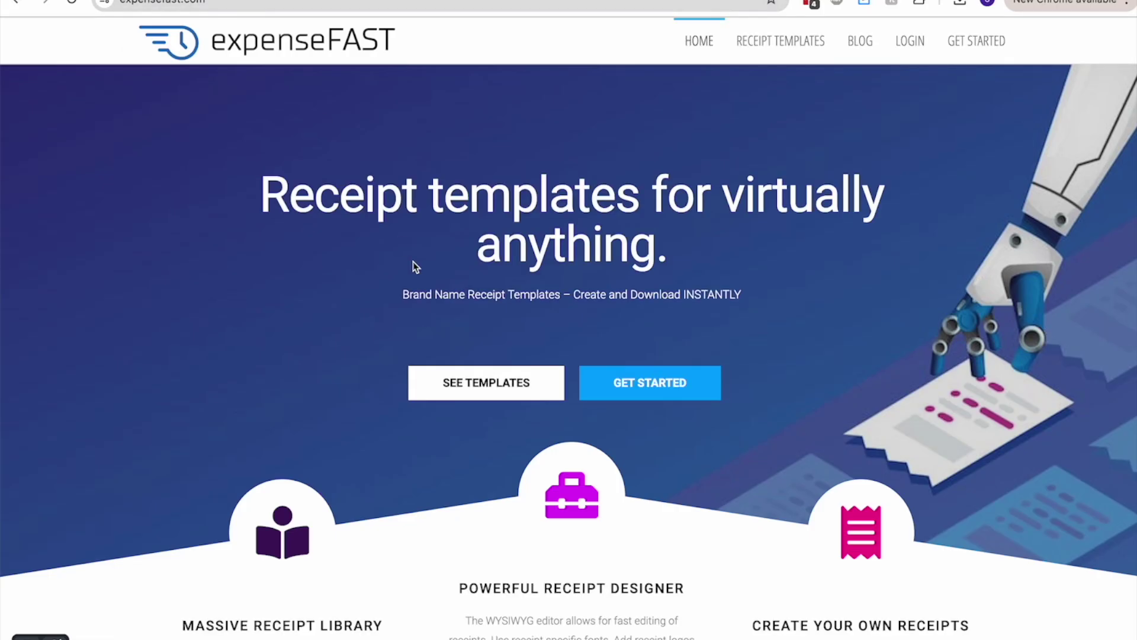